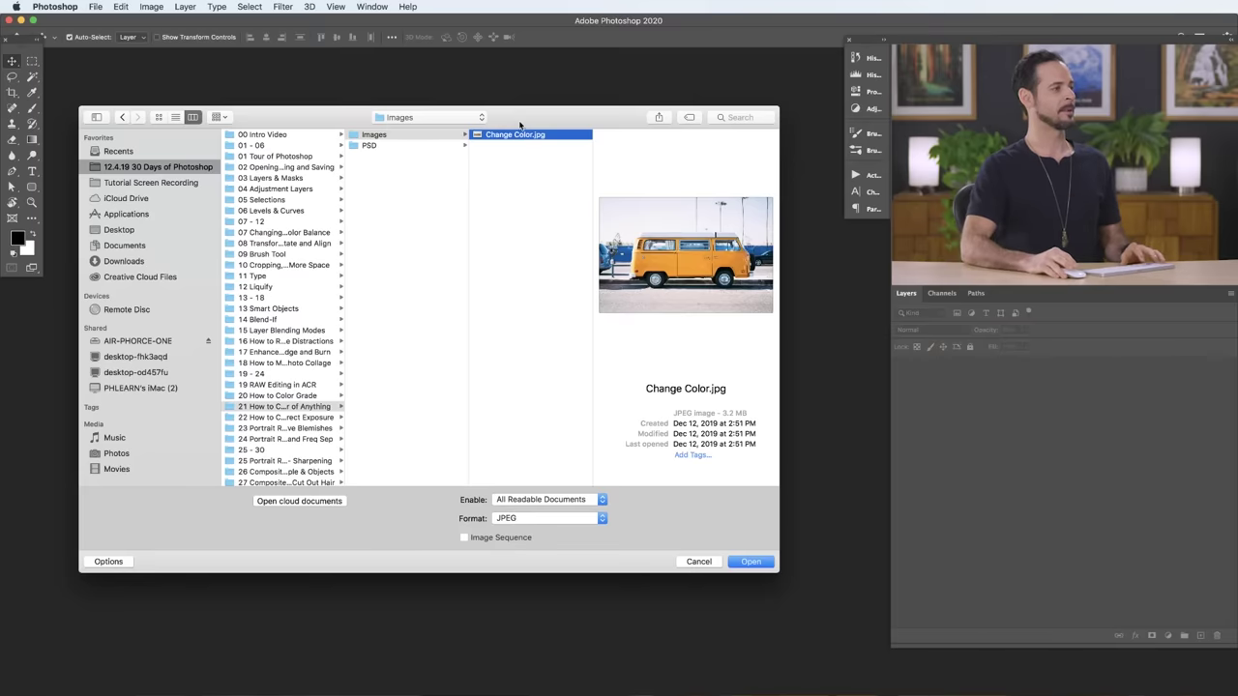
Open Change Color.jpg and fit the whole van photo on screen.
click(746, 564)
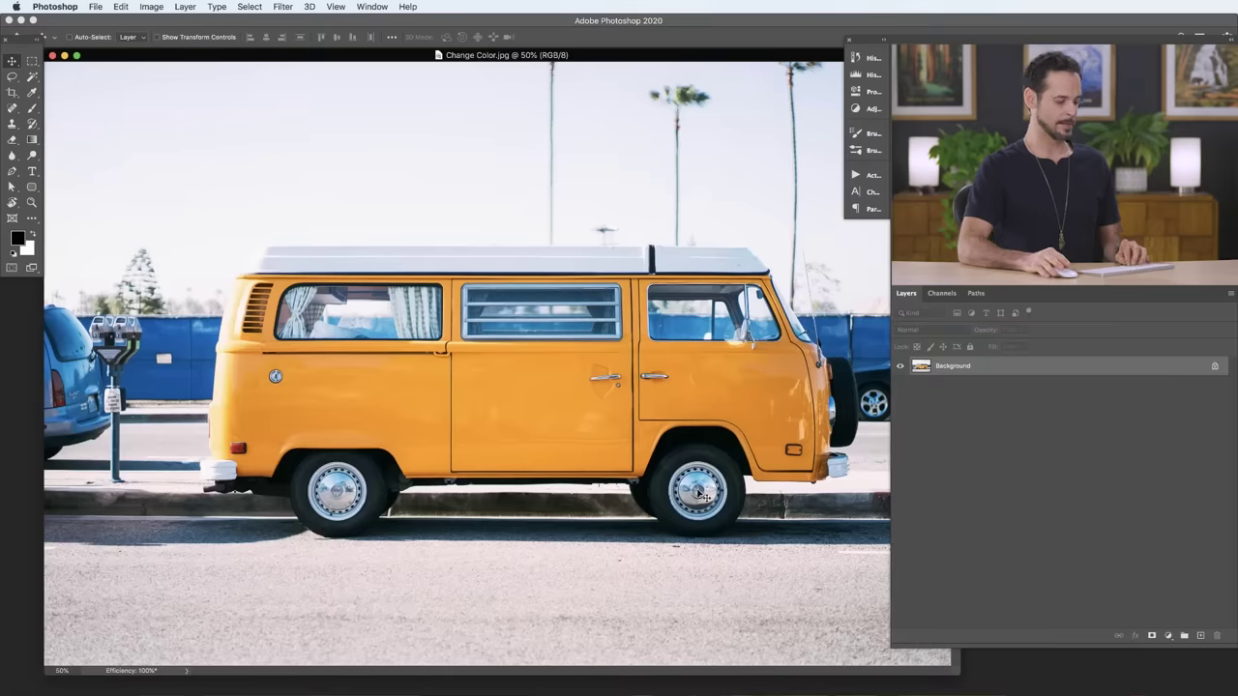
key(super+0)
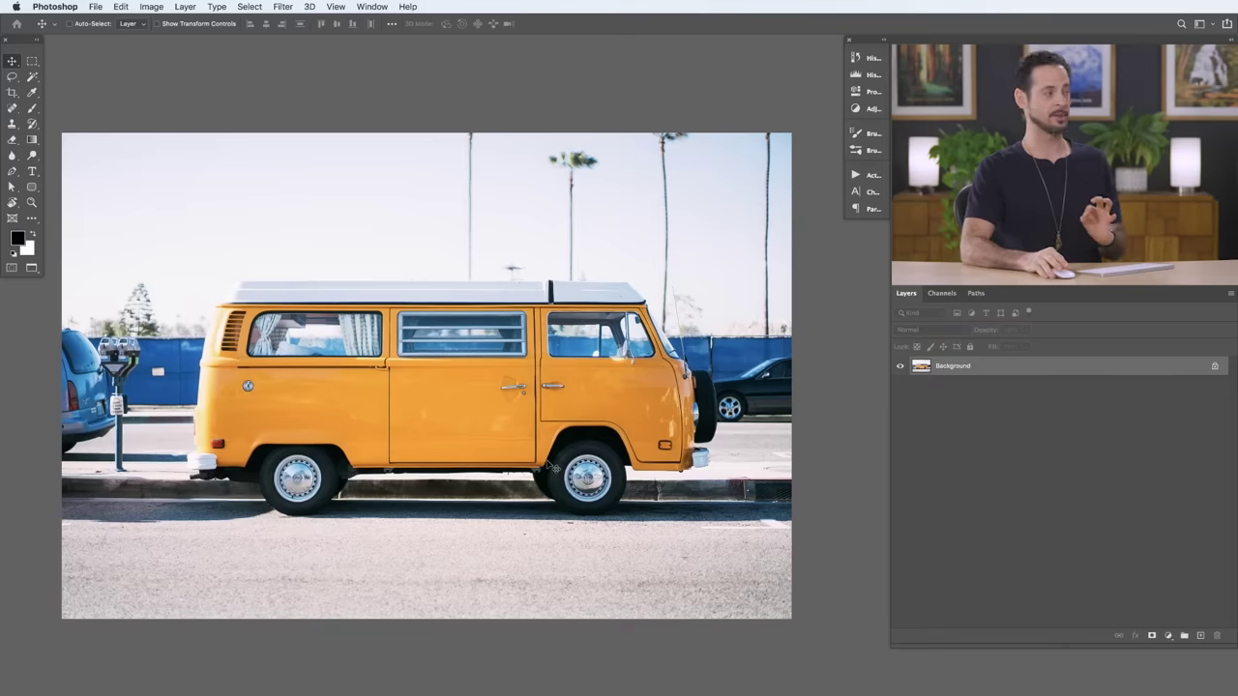
Add a Hue/Saturation adjustment layer named Hue/Saturation 1 above the Background.
click(186, 8)
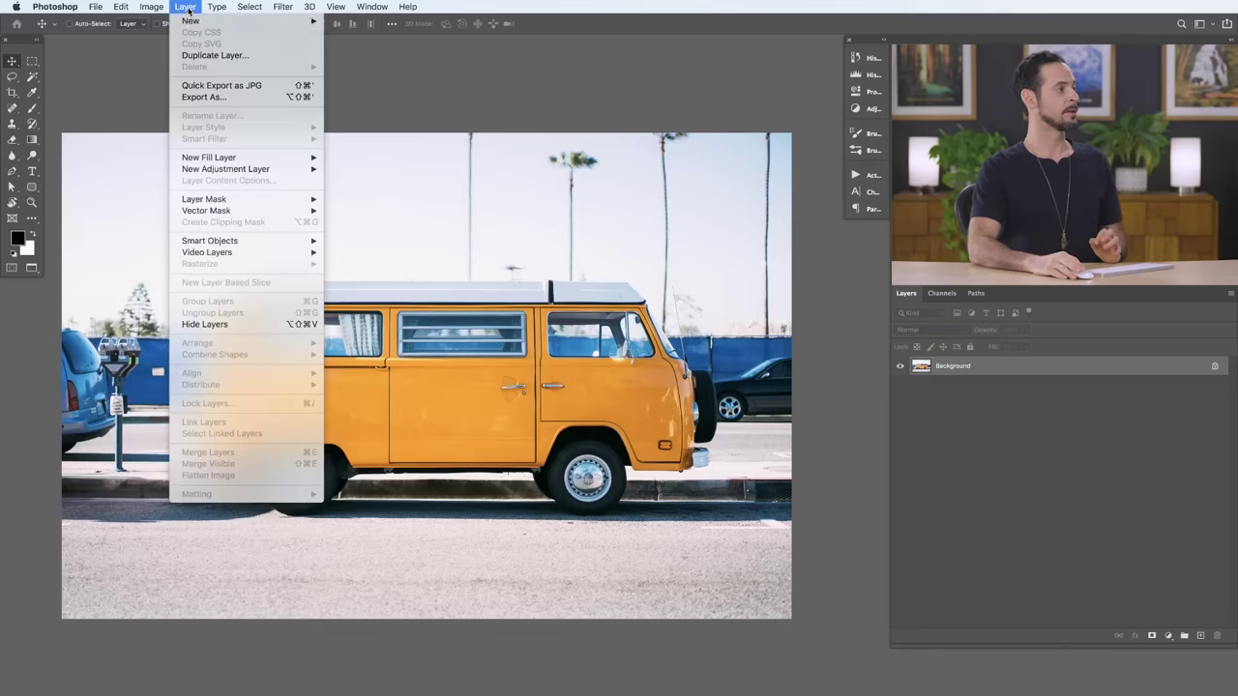
mouse_move(296, 170)
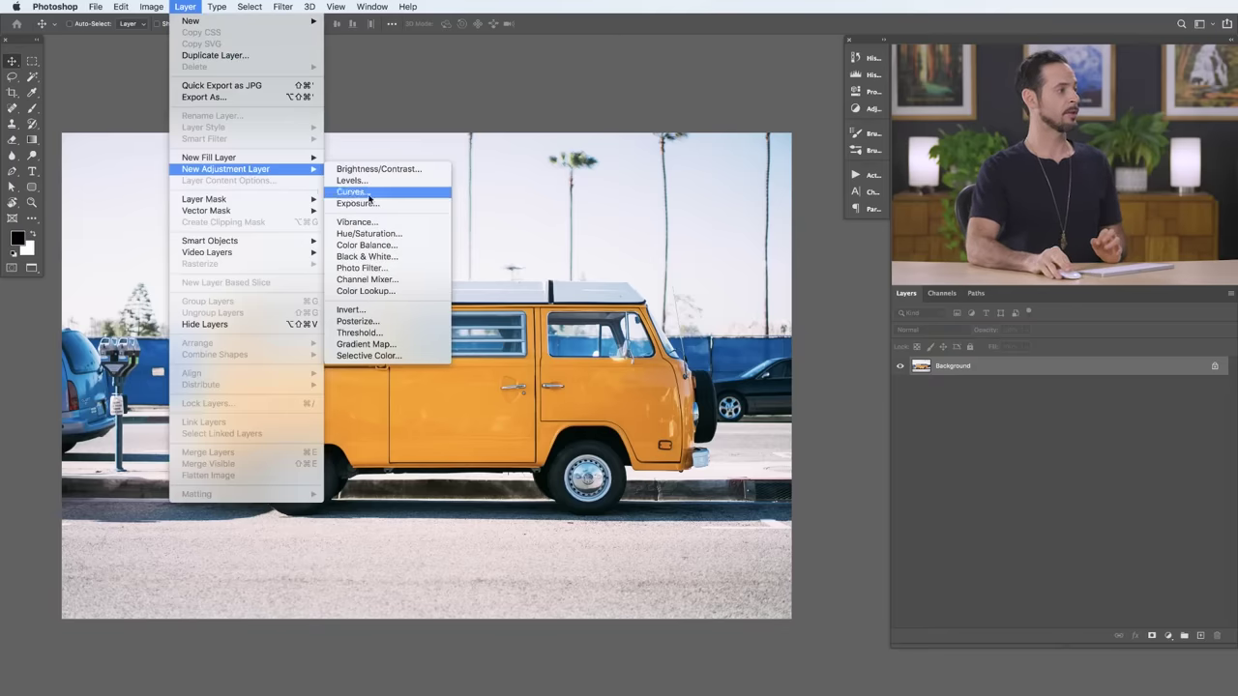
click(387, 234)
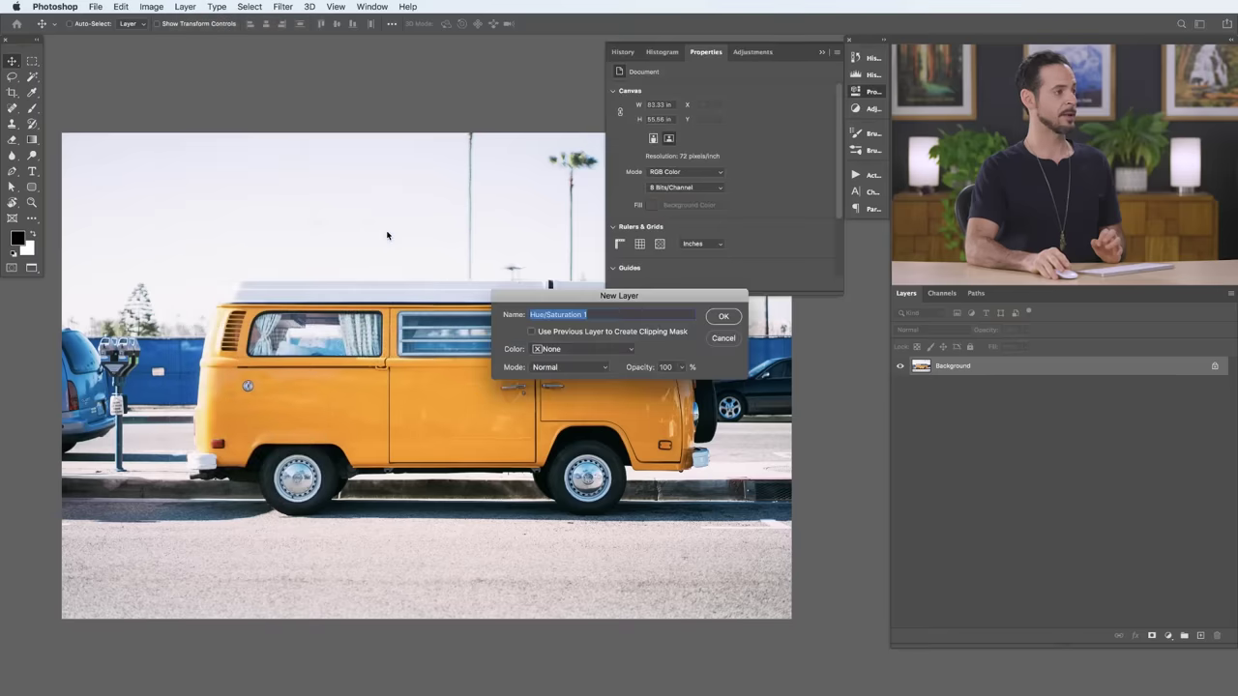
click(734, 317)
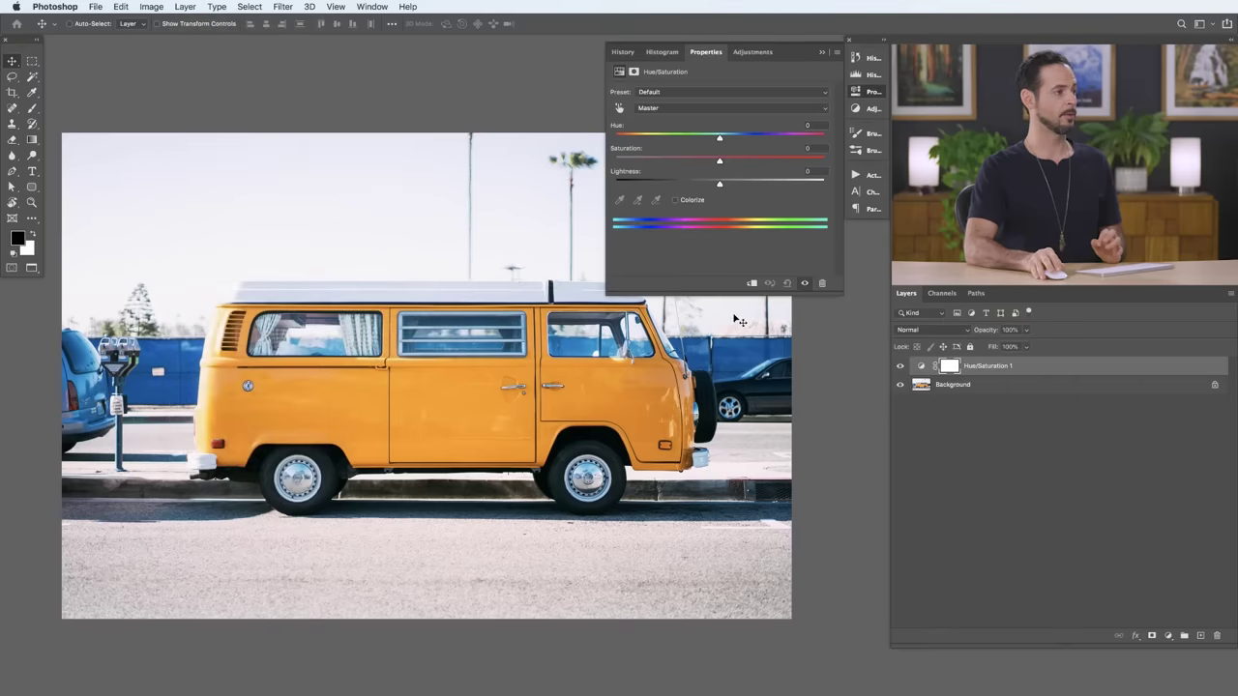
Float and resize the Properties panel, then reset the adjustment to its Default settings.
drag(486, 268, 475, 279)
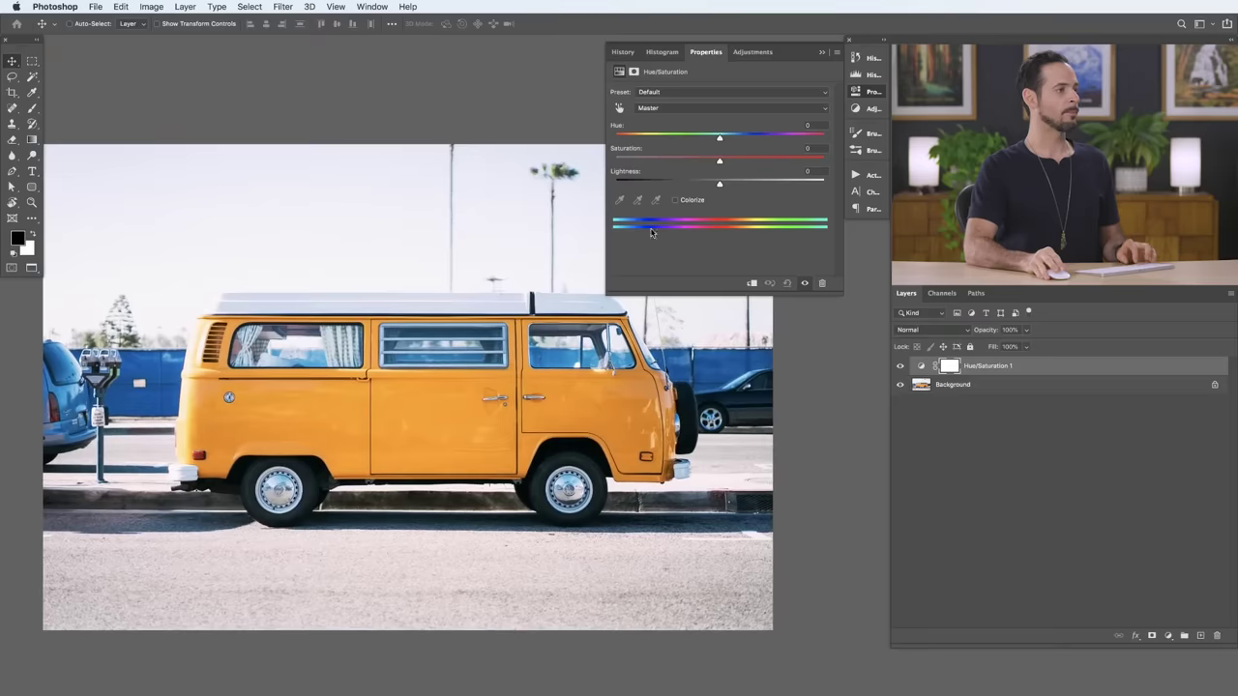
drag(709, 54, 290, 58)
click(855, 94)
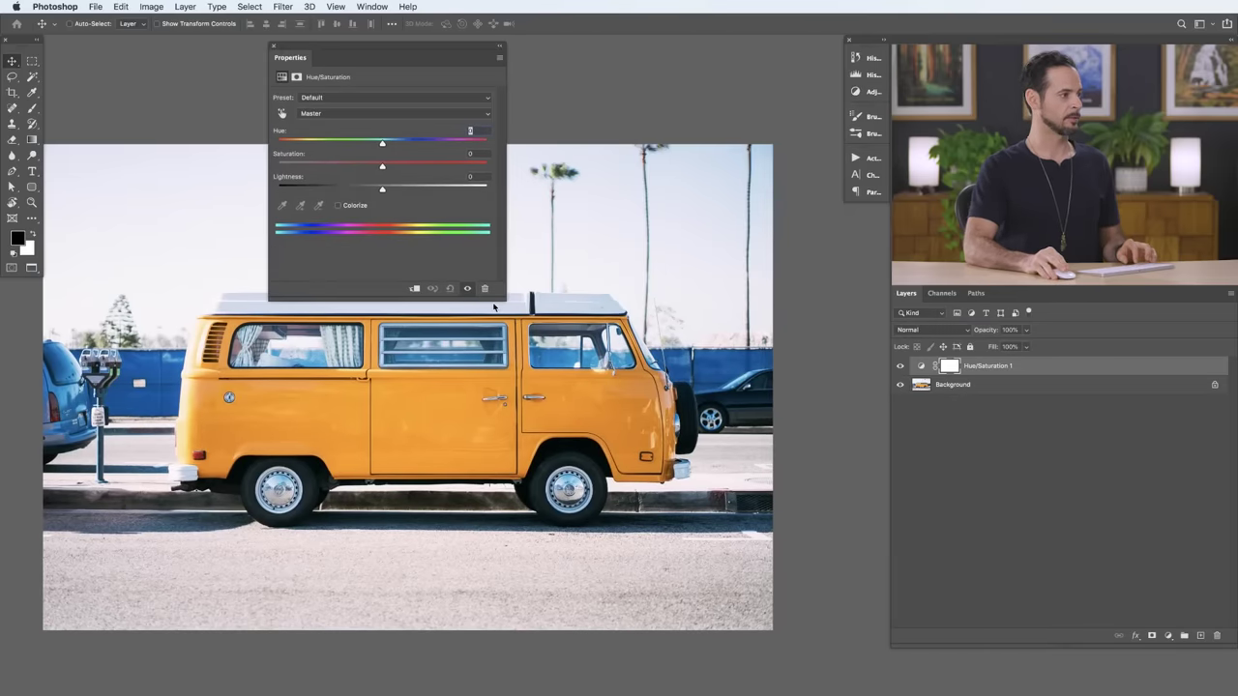
drag(503, 299, 674, 263)
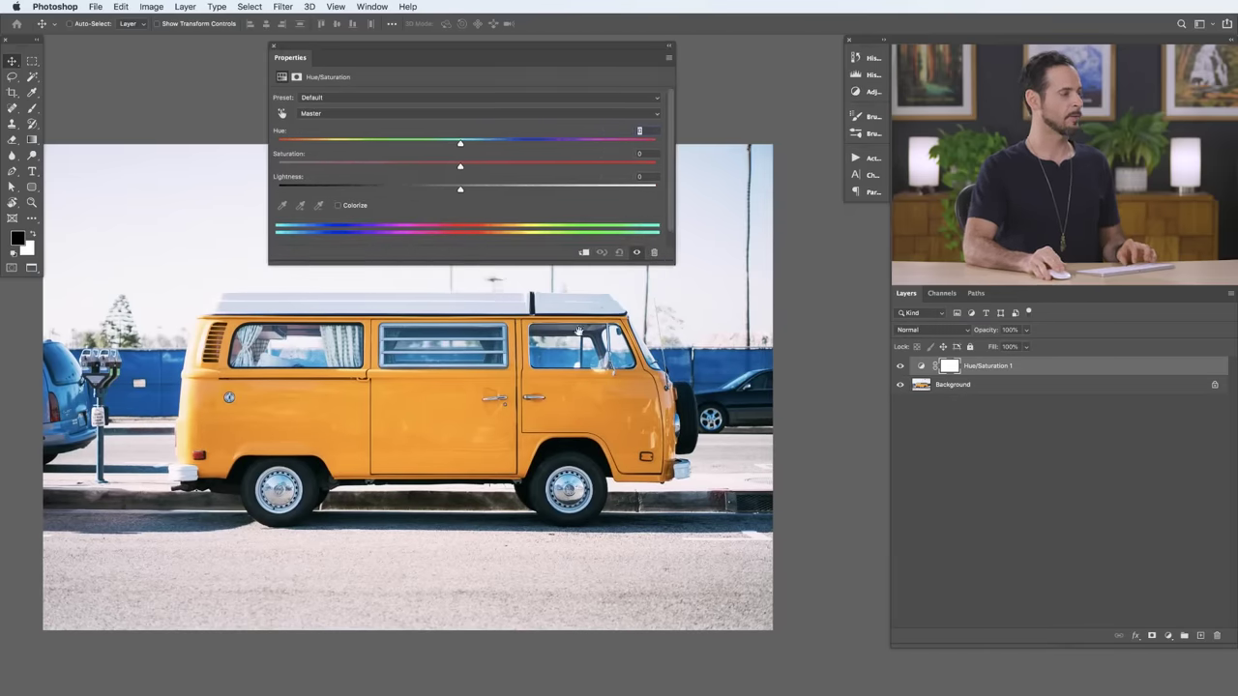
drag(579, 330, 633, 362)
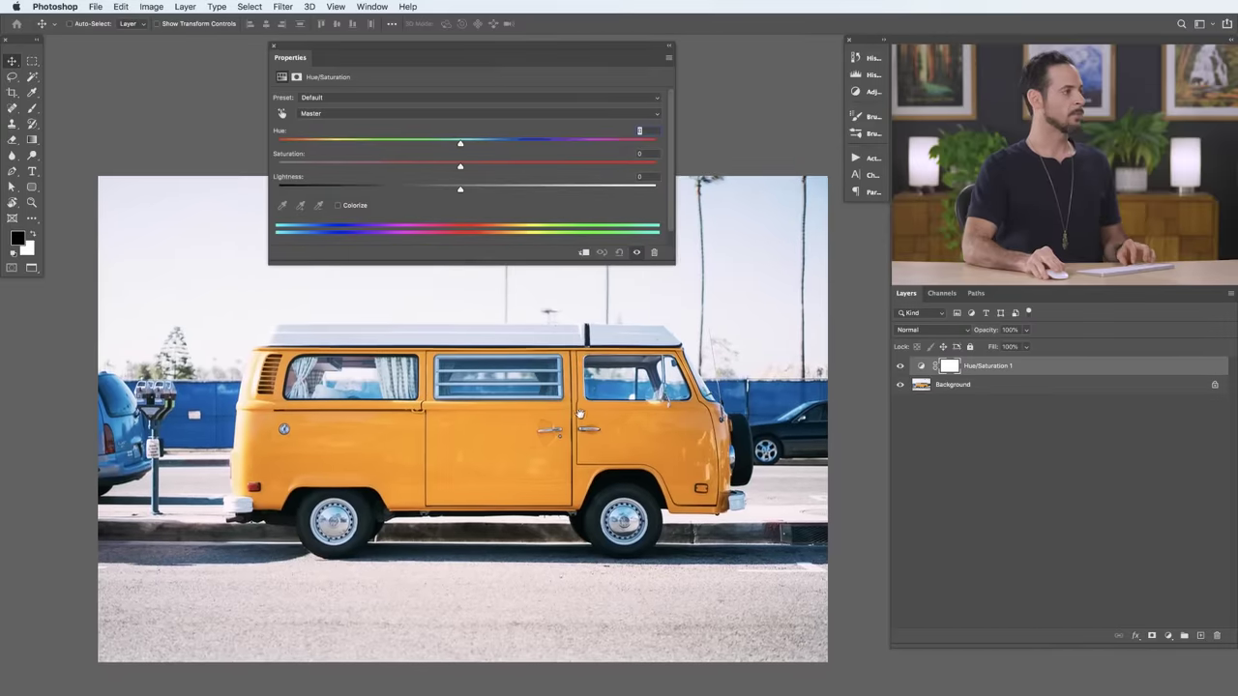
click(310, 113)
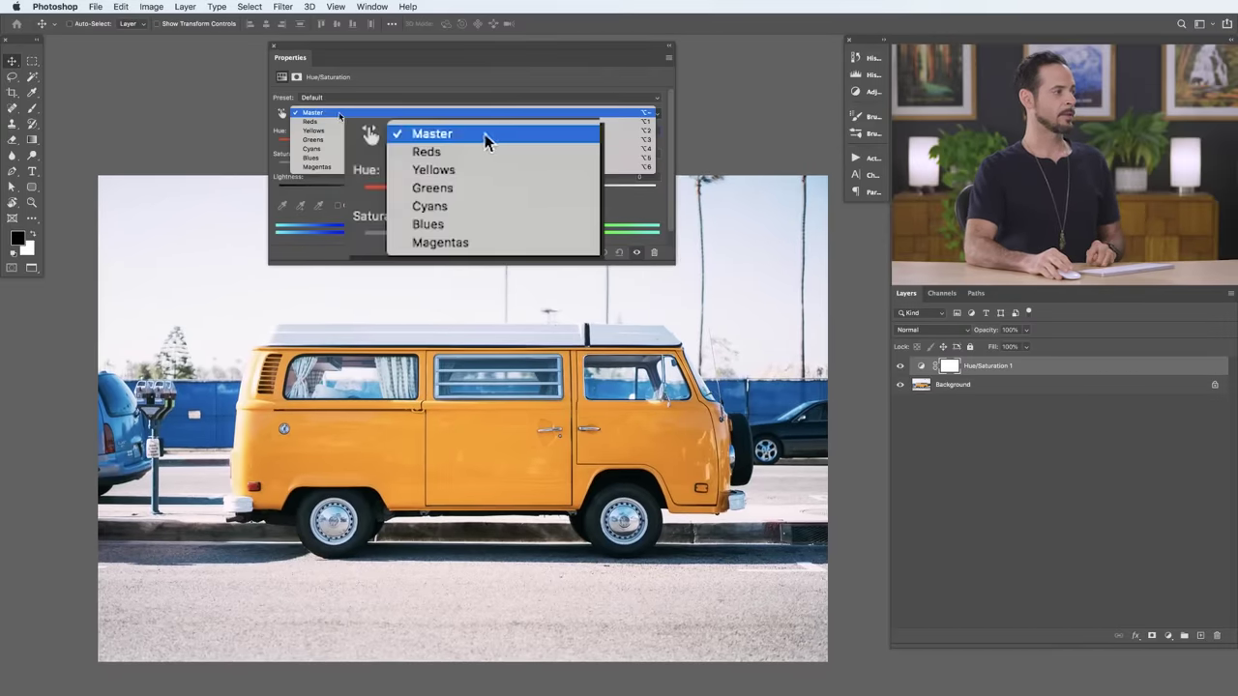
click(338, 115)
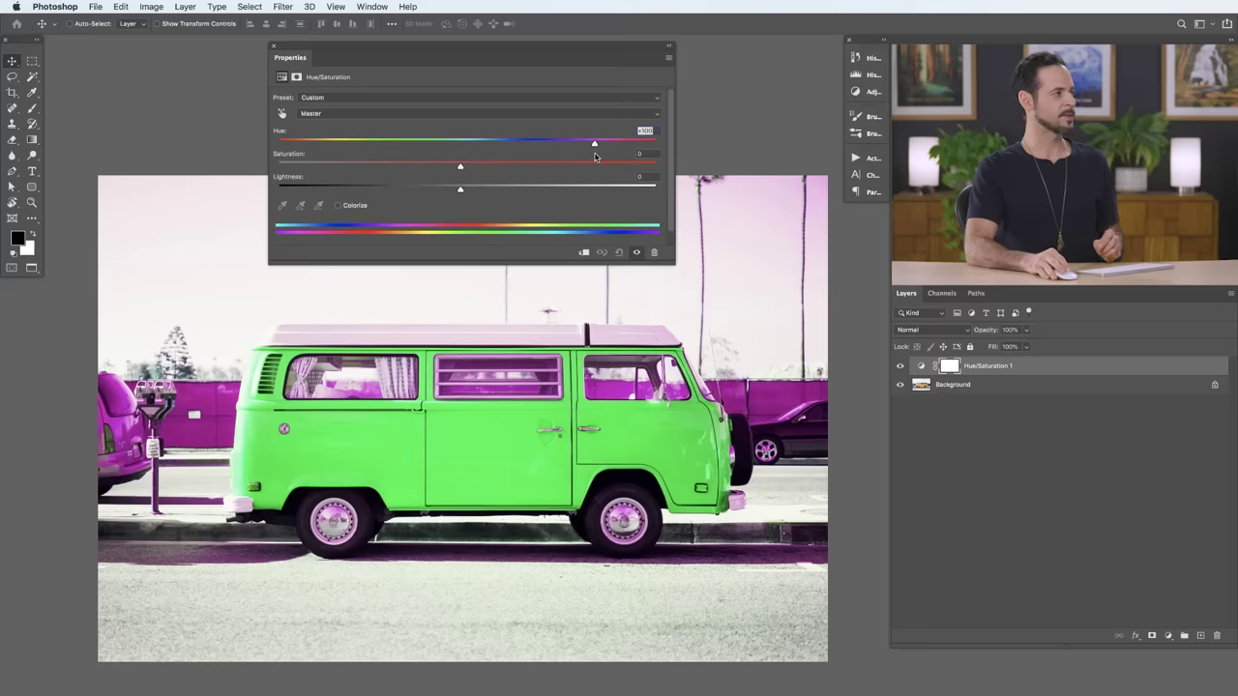
click(618, 253)
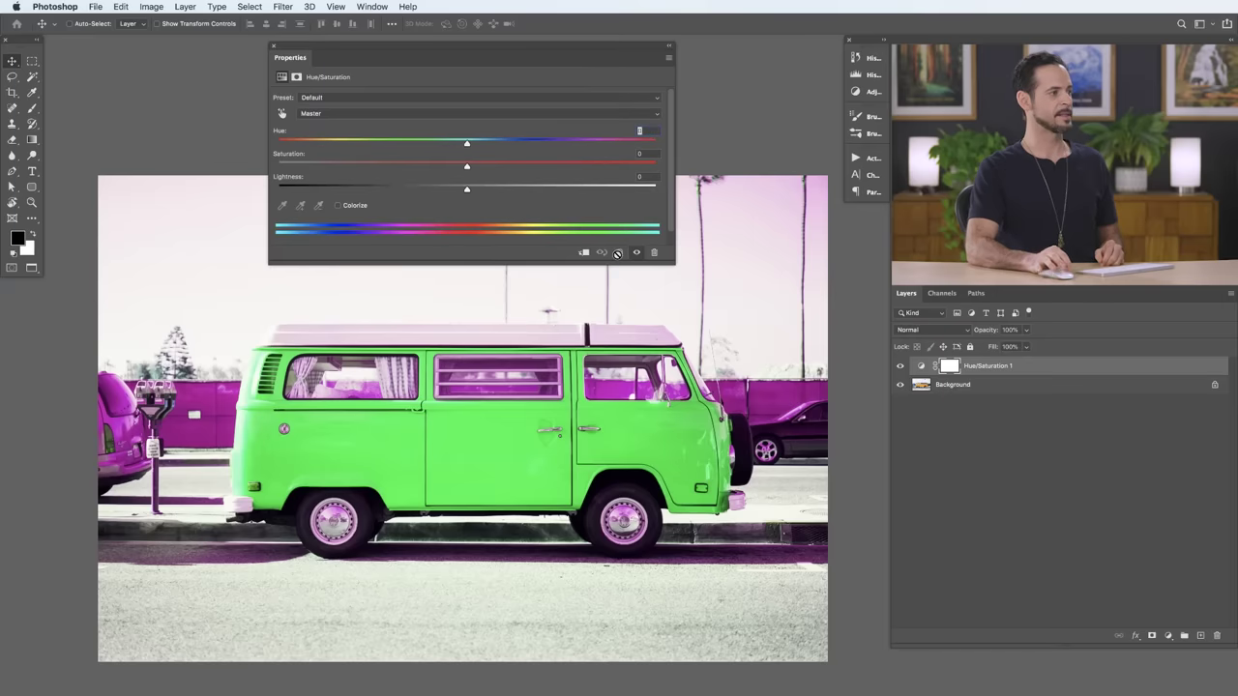
click(339, 114)
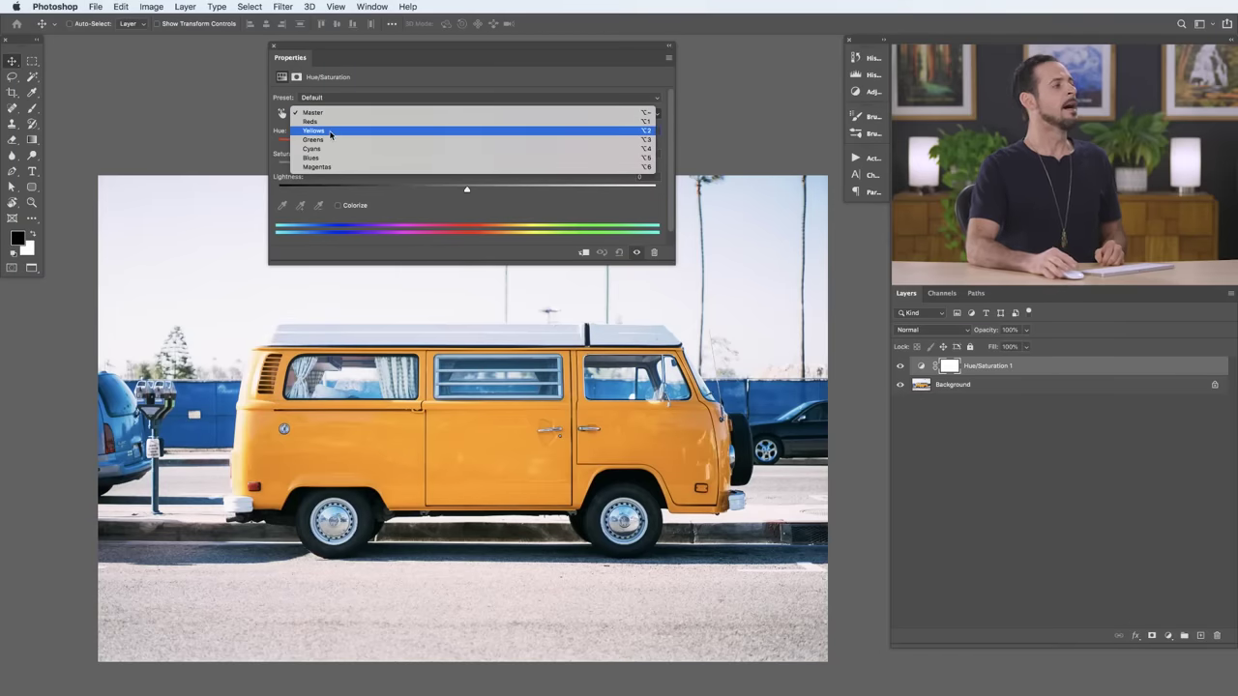
Target Yellows sampled from the van's orange, then push Hue near maximum to turn it blue.
click(329, 131)
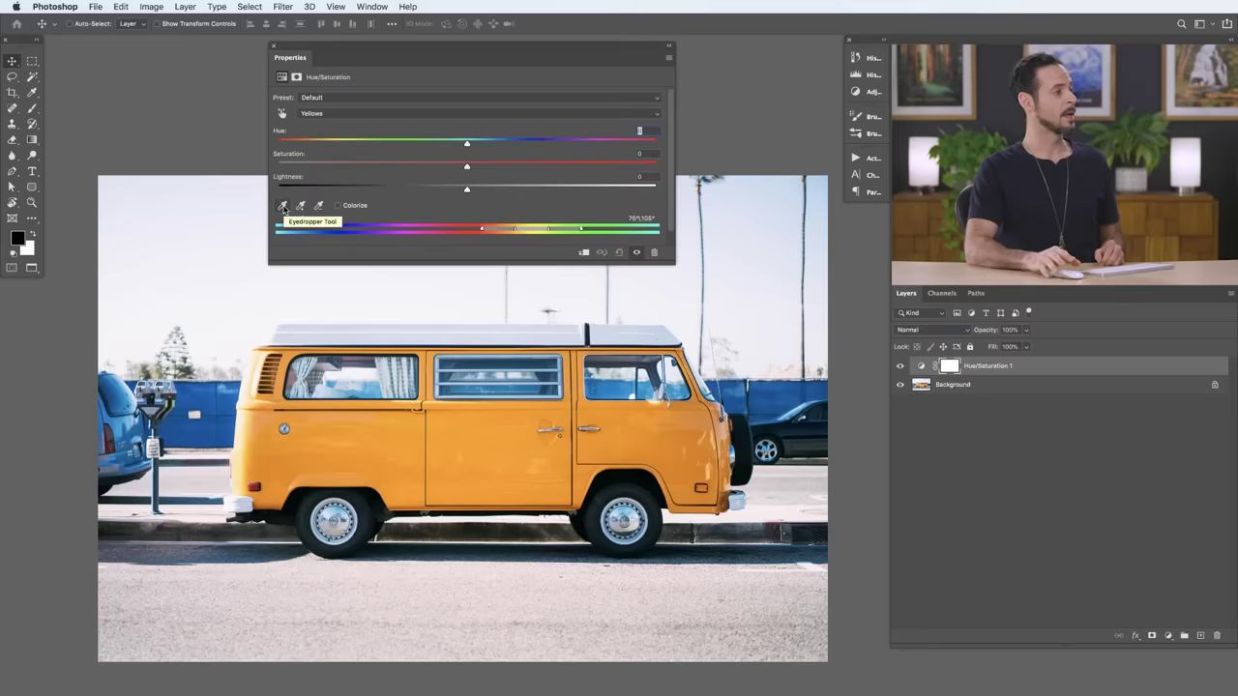
click(283, 206)
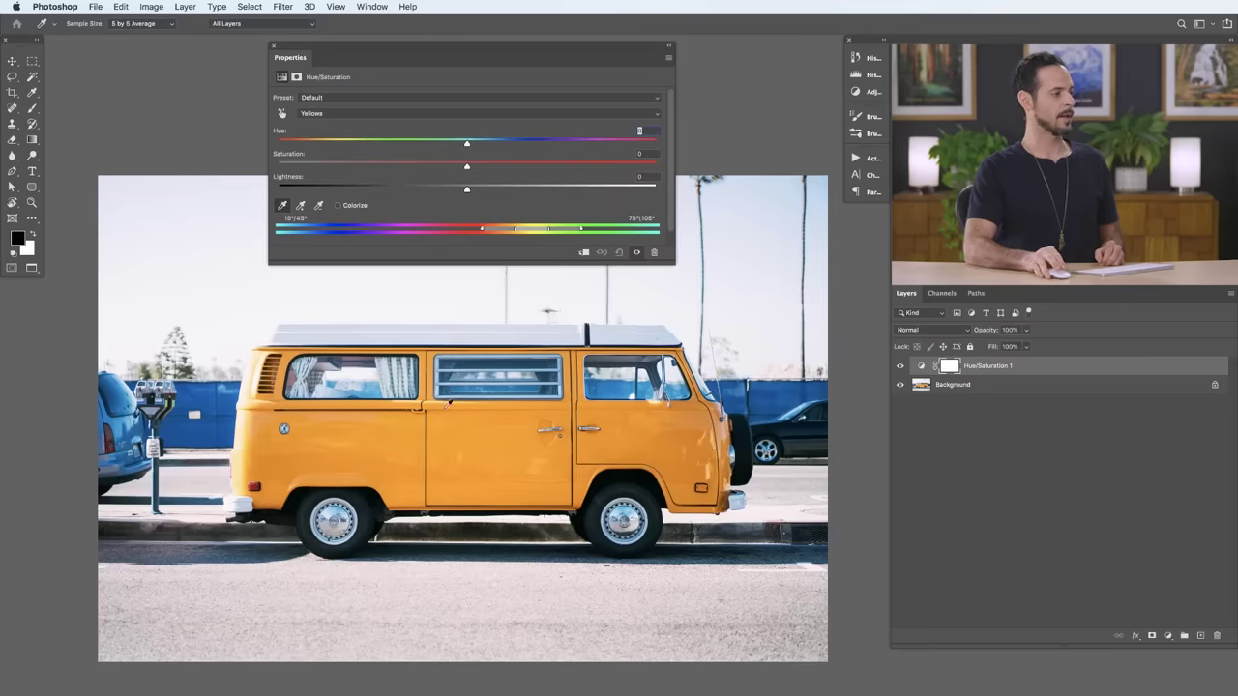
click(490, 439)
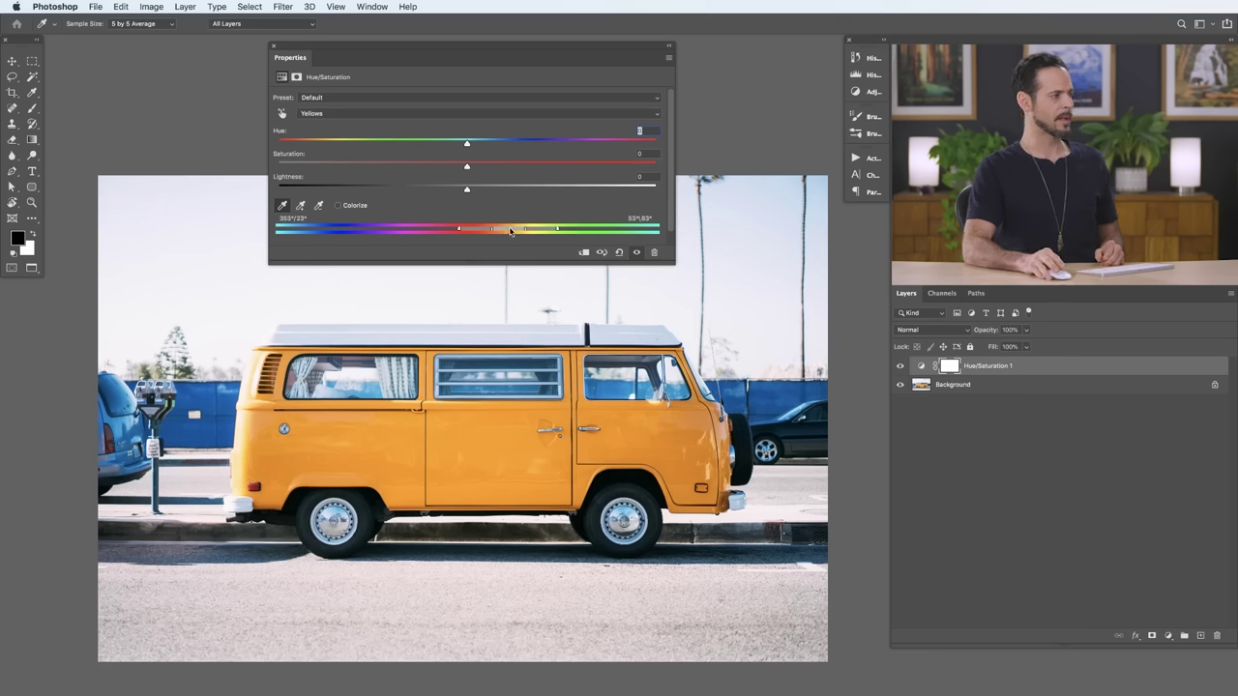
click(211, 402)
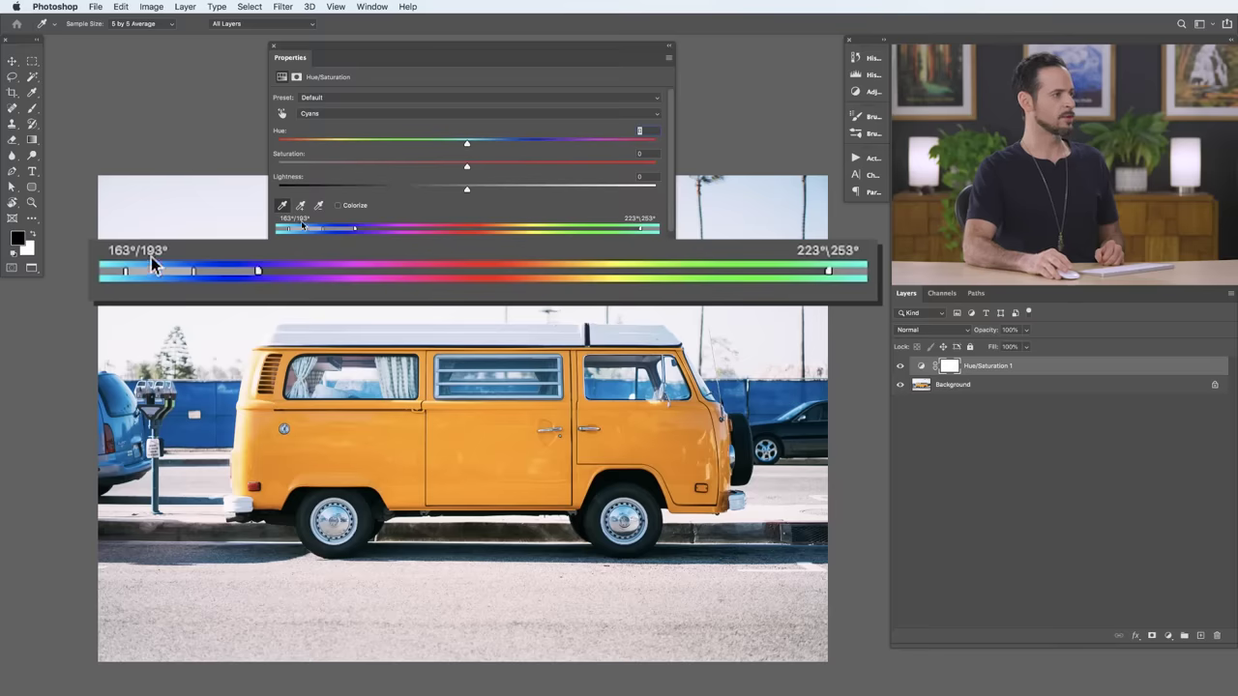
click(394, 428)
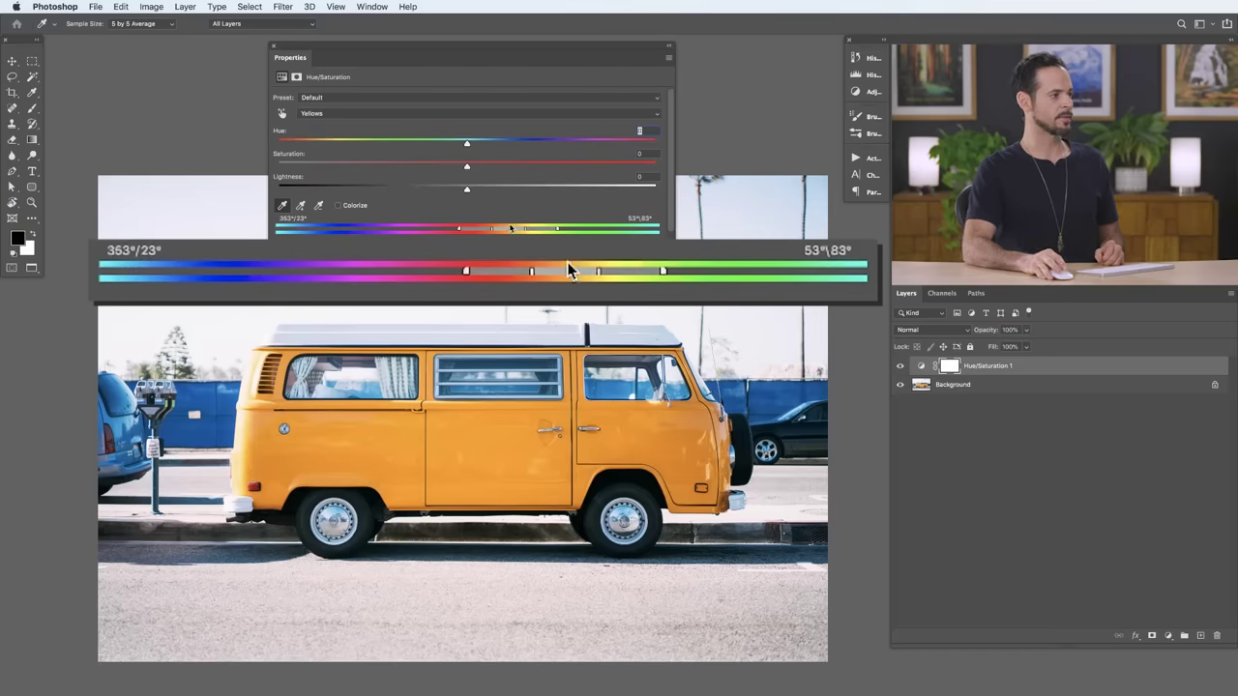
click(784, 397)
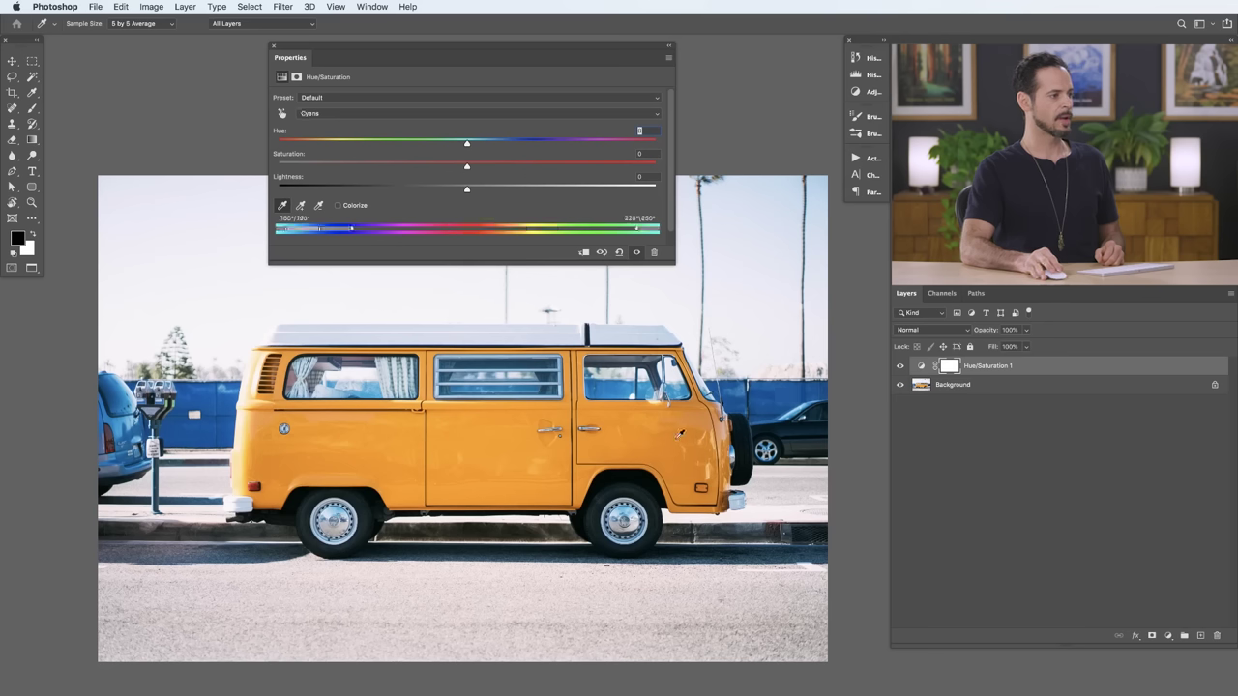
click(678, 436)
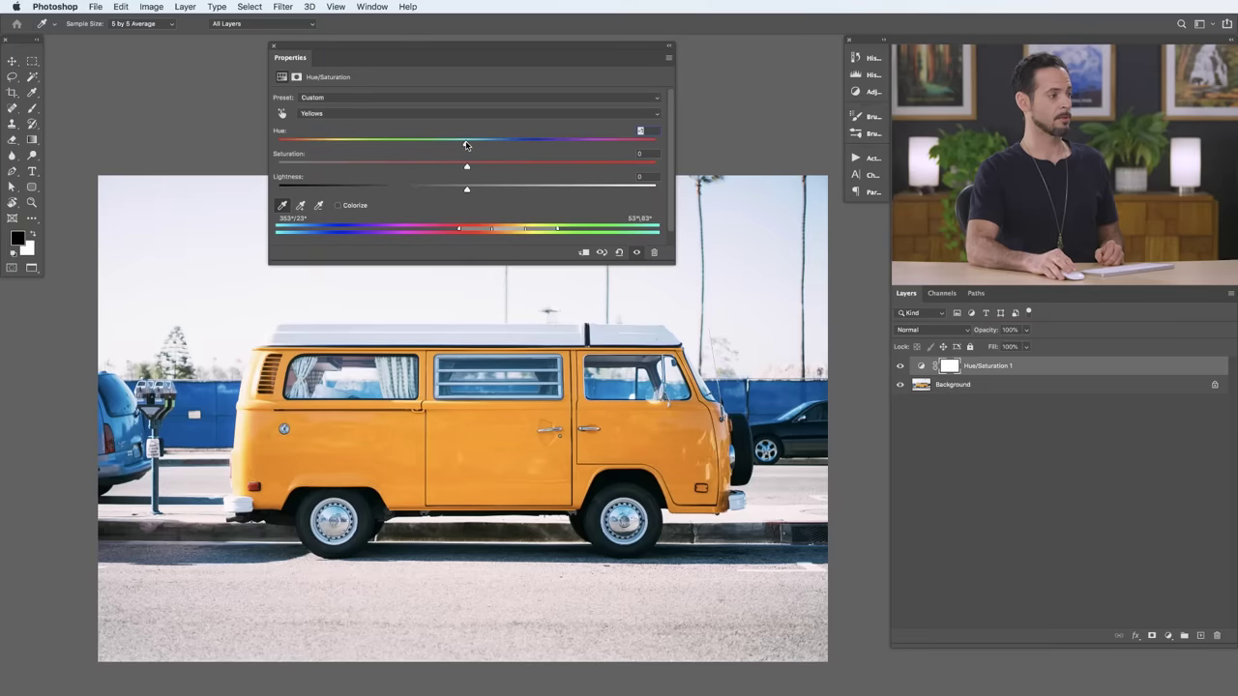
drag(467, 144, 651, 143)
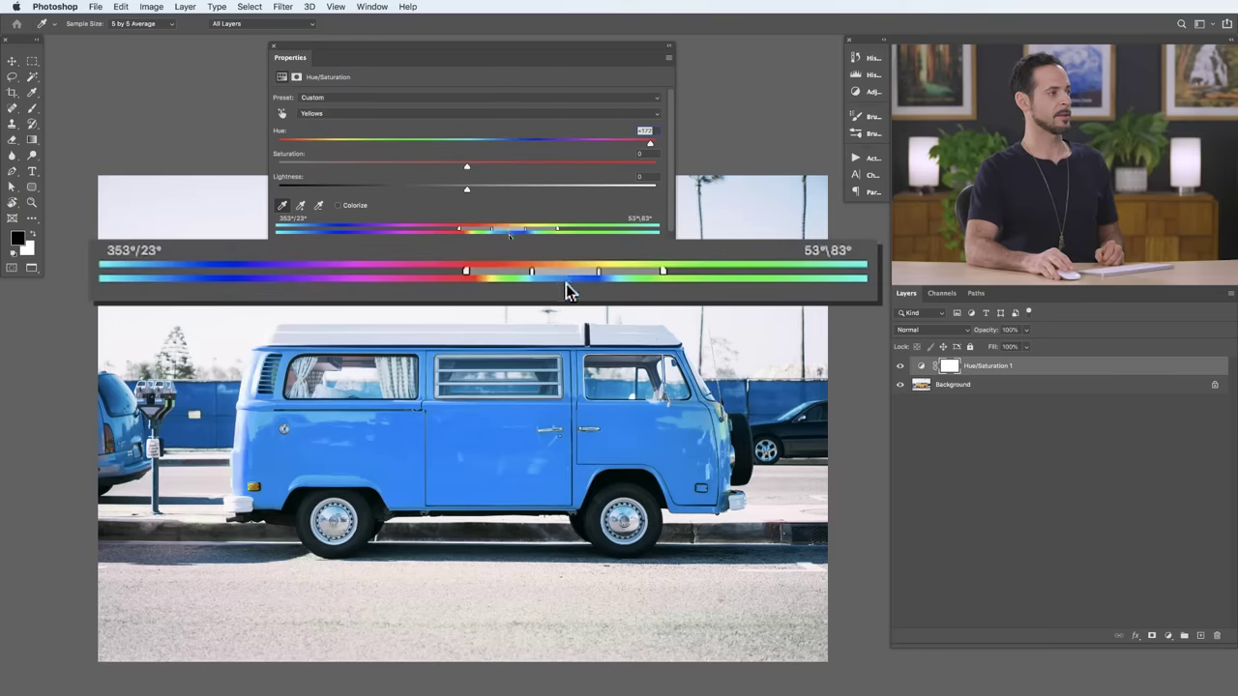
Pull Hue back toward red and move the colour range off the blue wall, comparing with the original.
click(900, 367)
click(900, 366)
click(900, 366)
click(900, 367)
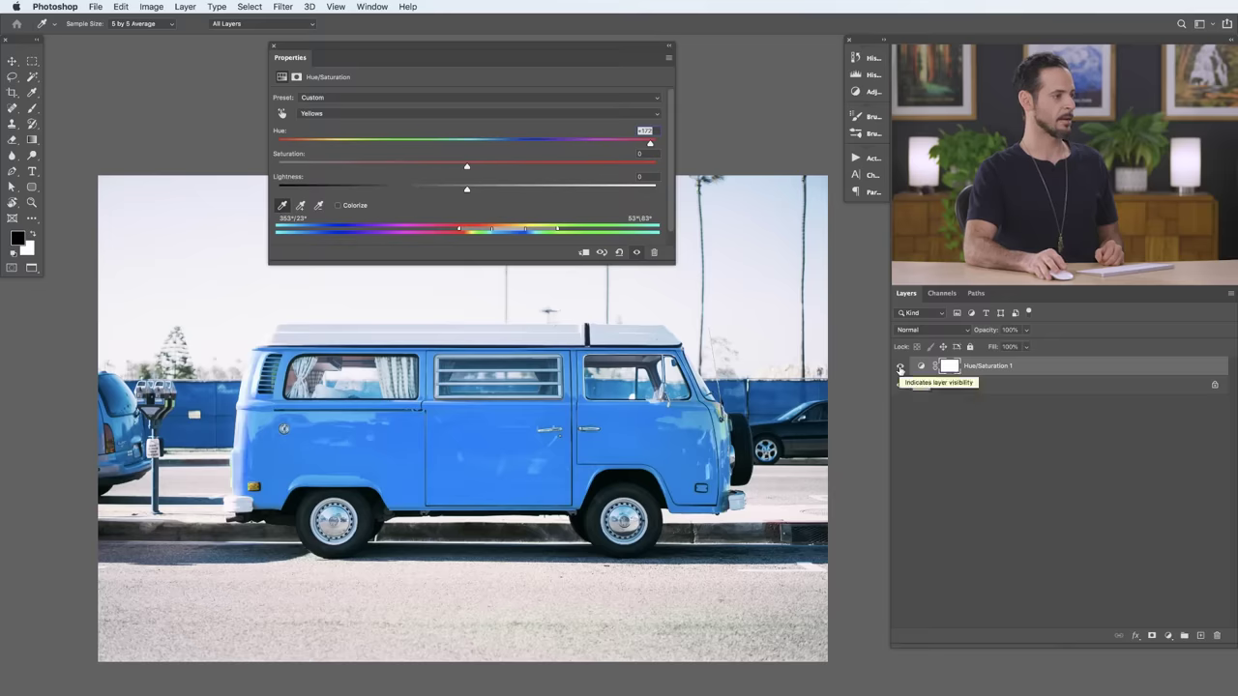
drag(463, 144, 355, 144)
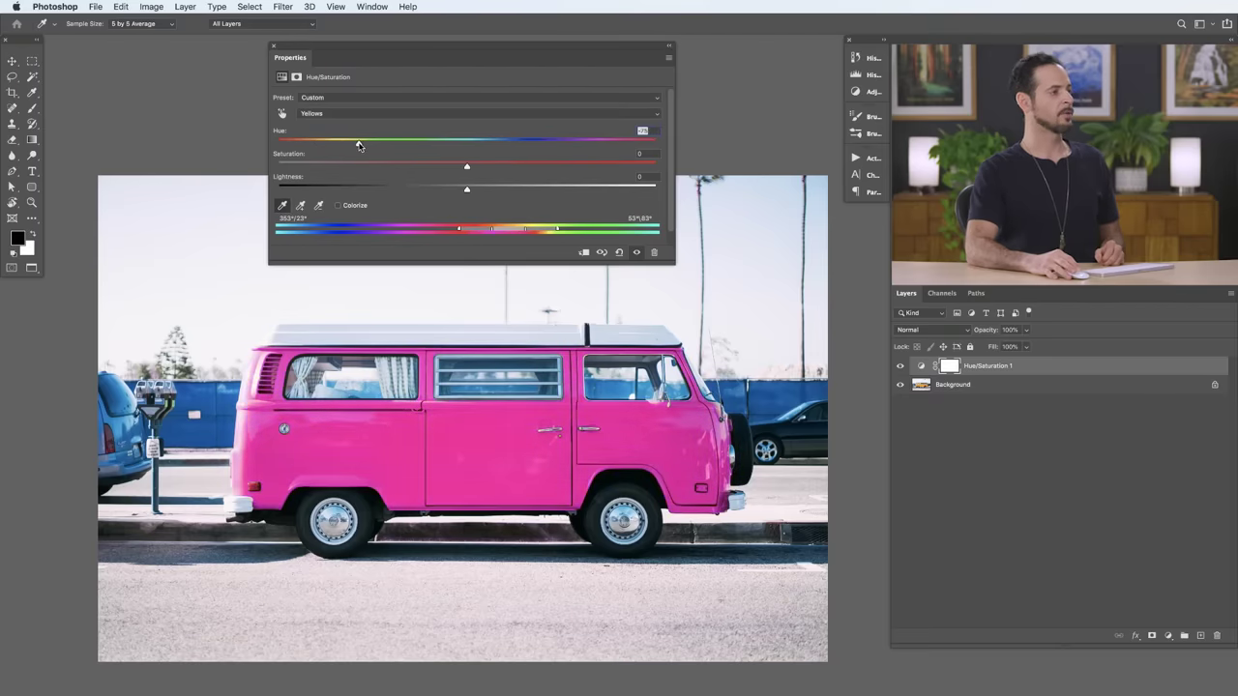
drag(512, 232, 333, 229)
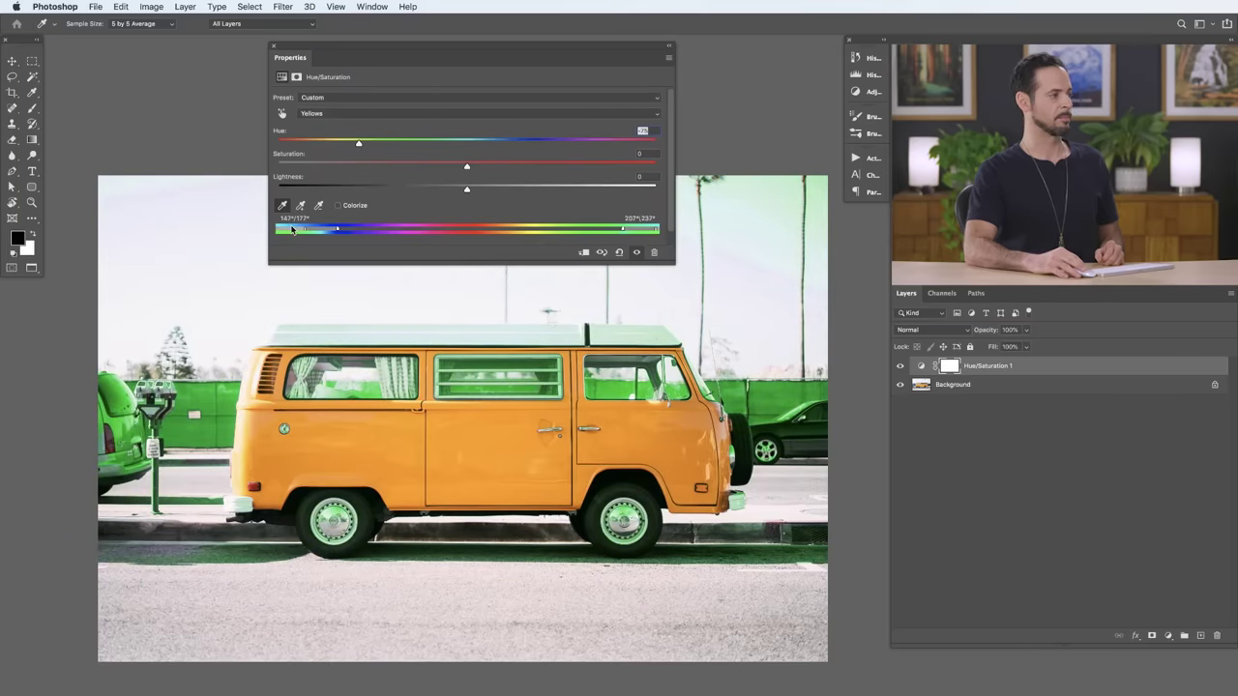
drag(305, 230, 458, 234)
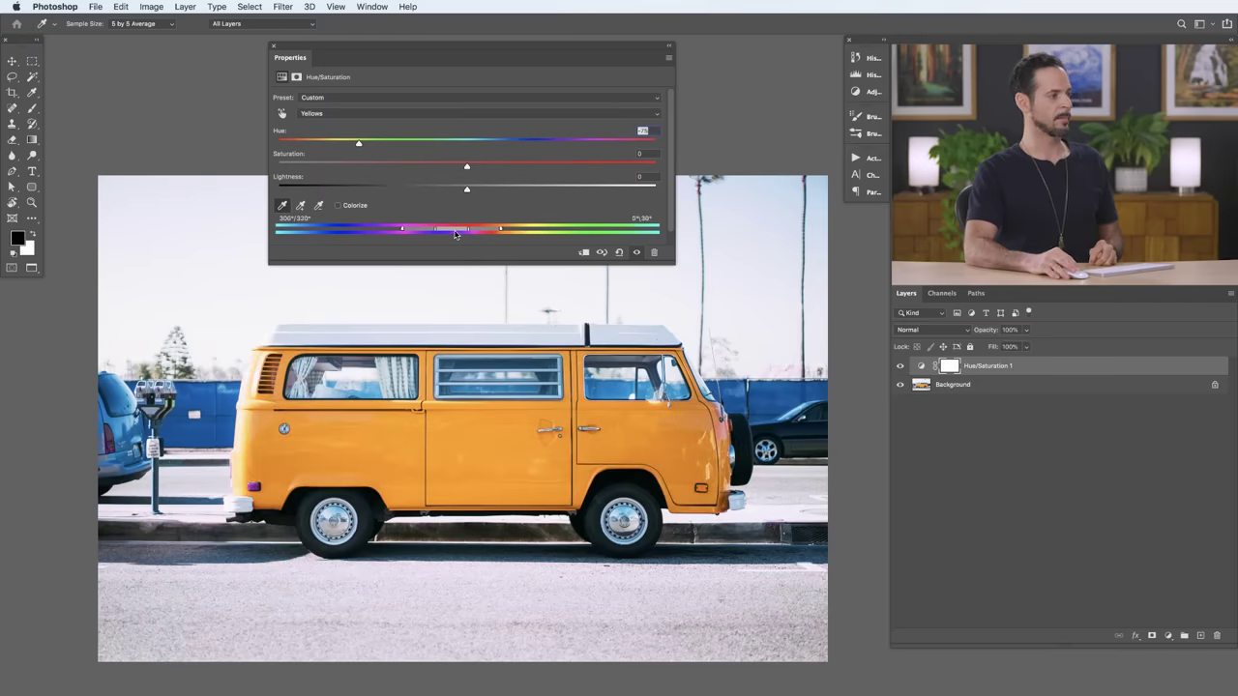
drag(460, 234, 462, 234)
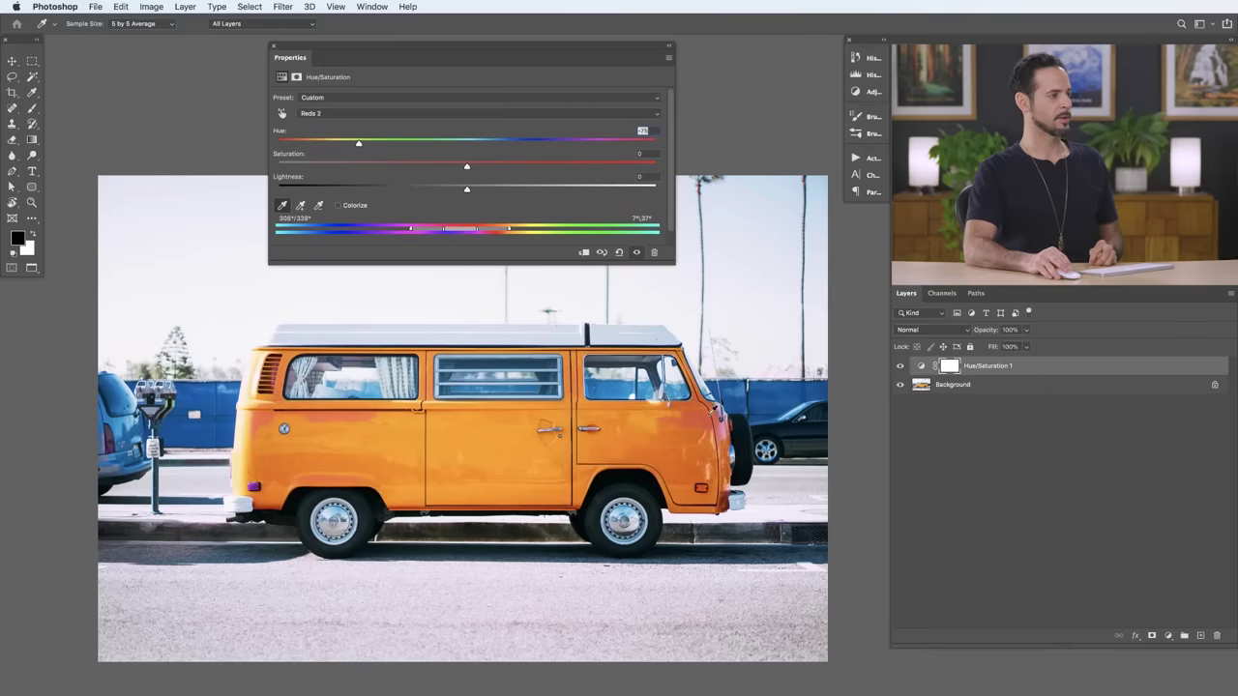
Slide the Reds 2 colour range further so the van turns pink, comparing with the original.
click(899, 368)
click(899, 368)
click(900, 367)
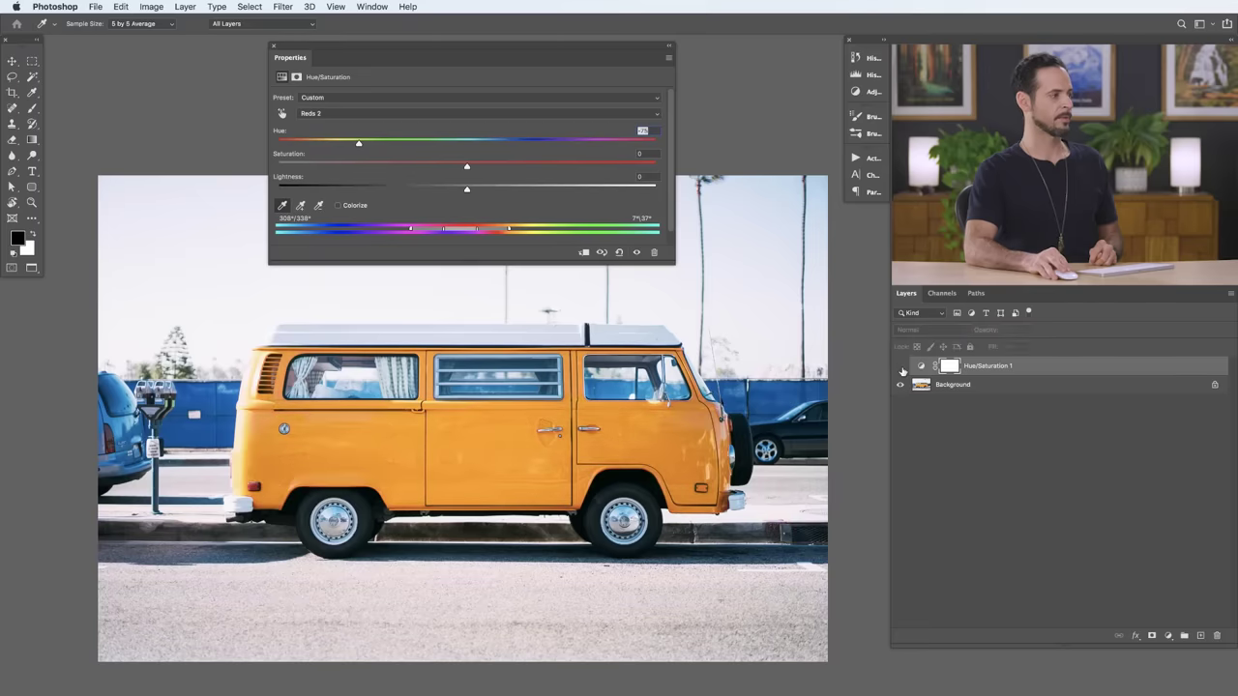
click(899, 368)
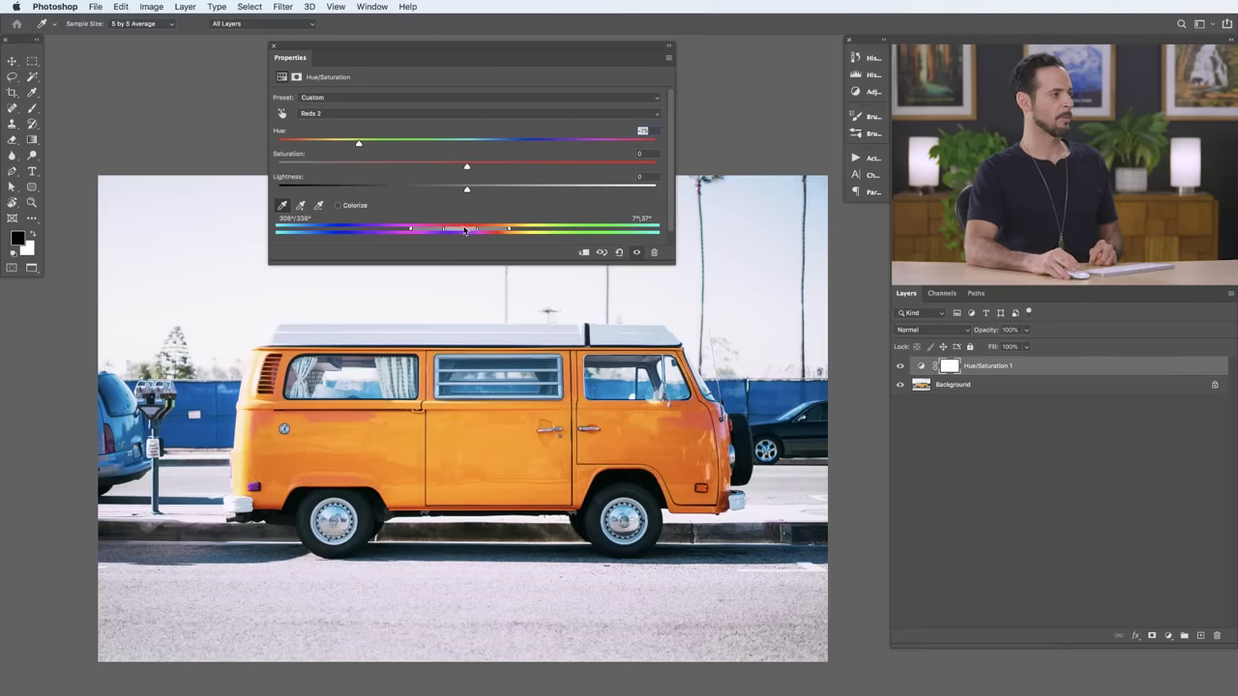
drag(463, 232, 554, 236)
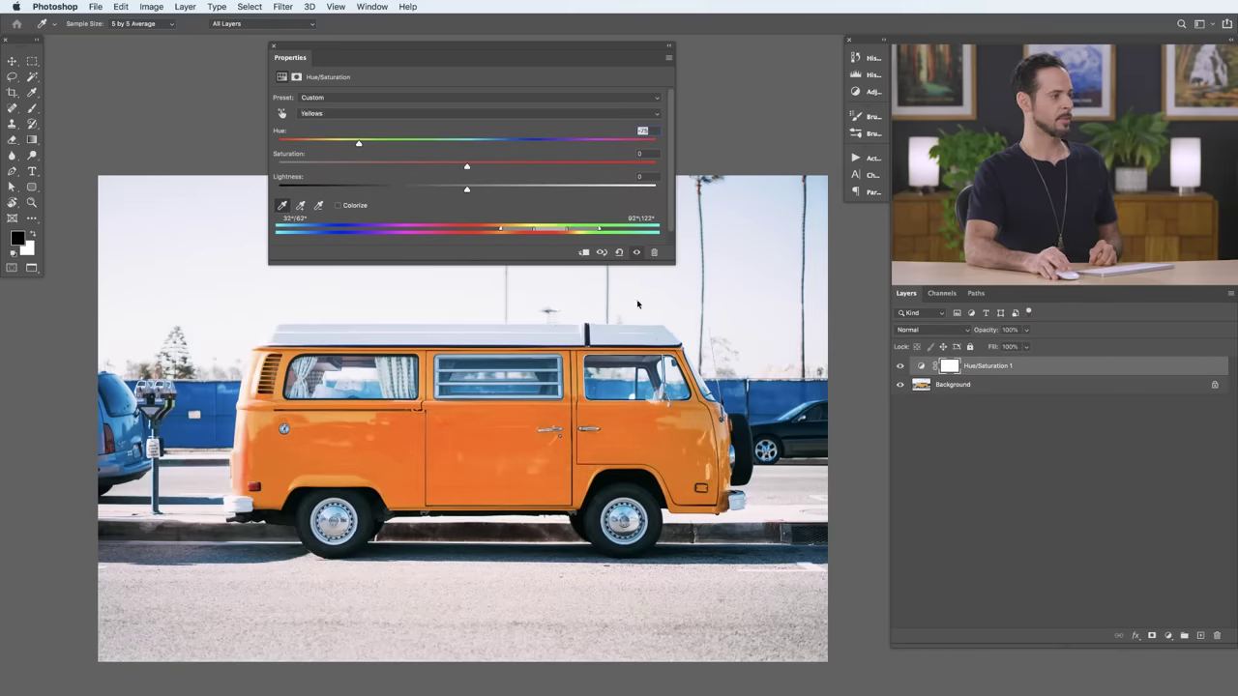
click(637, 251)
click(636, 251)
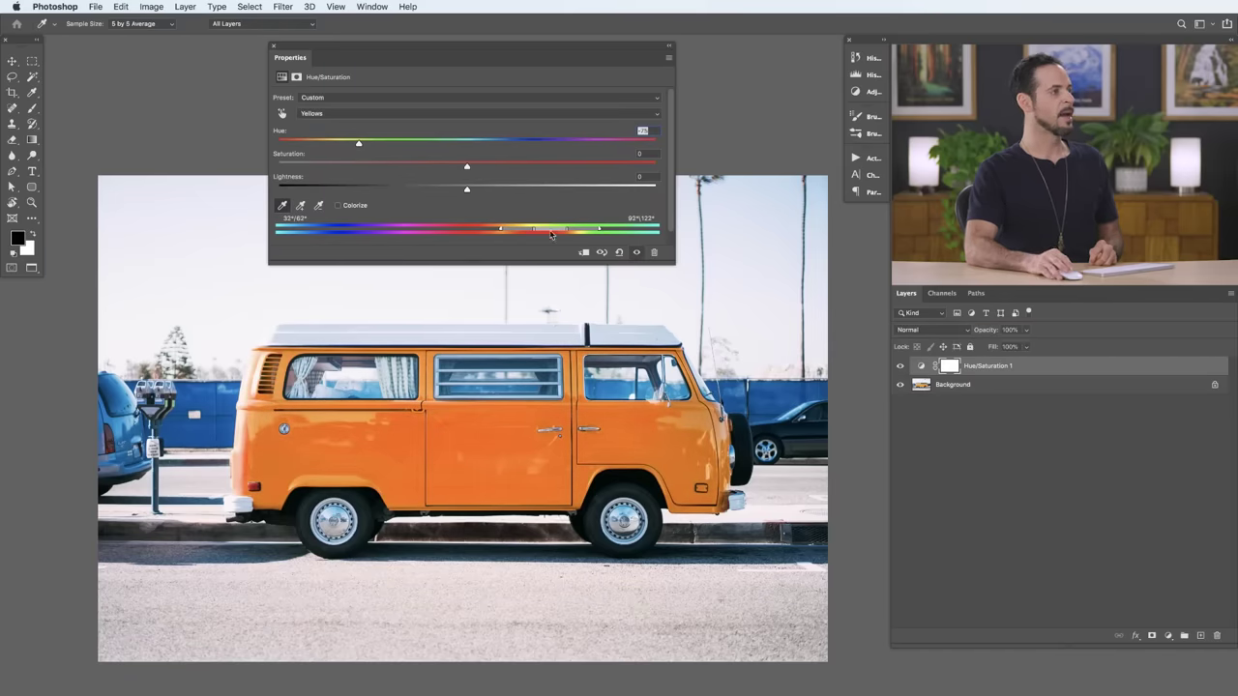
Narrow the targeted reds range slightly and shift its Hue toward green, then back a little.
drag(546, 231, 523, 231)
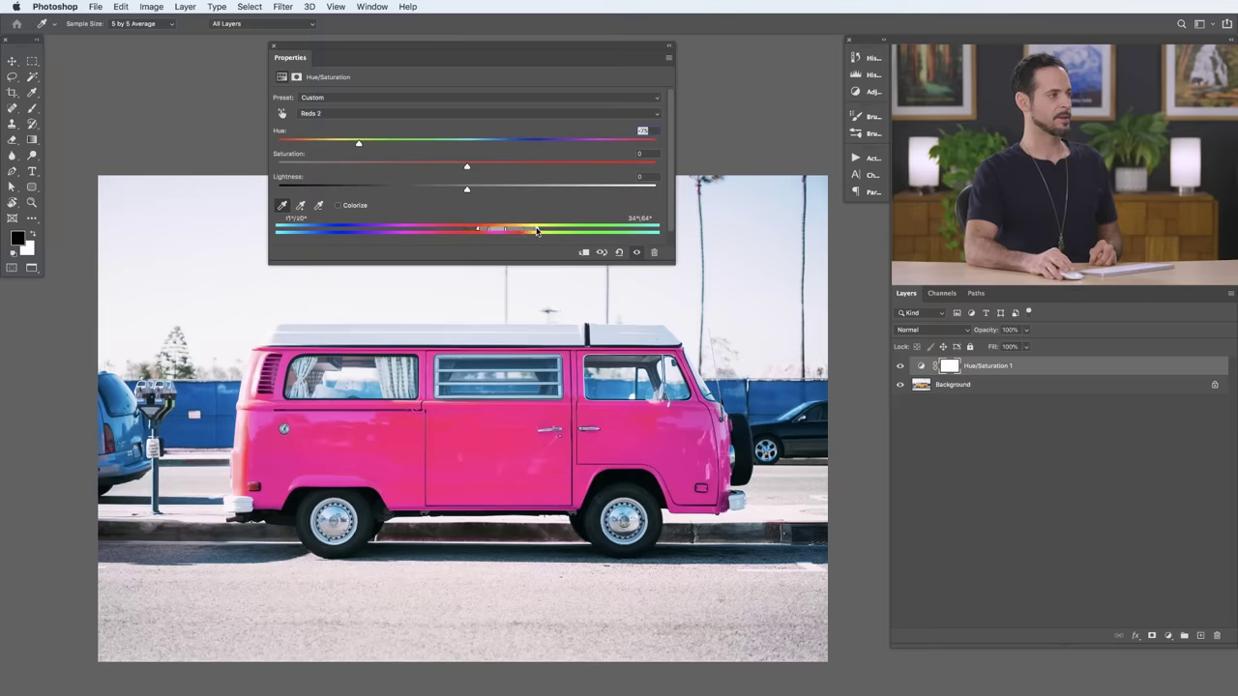
drag(517, 232, 514, 232)
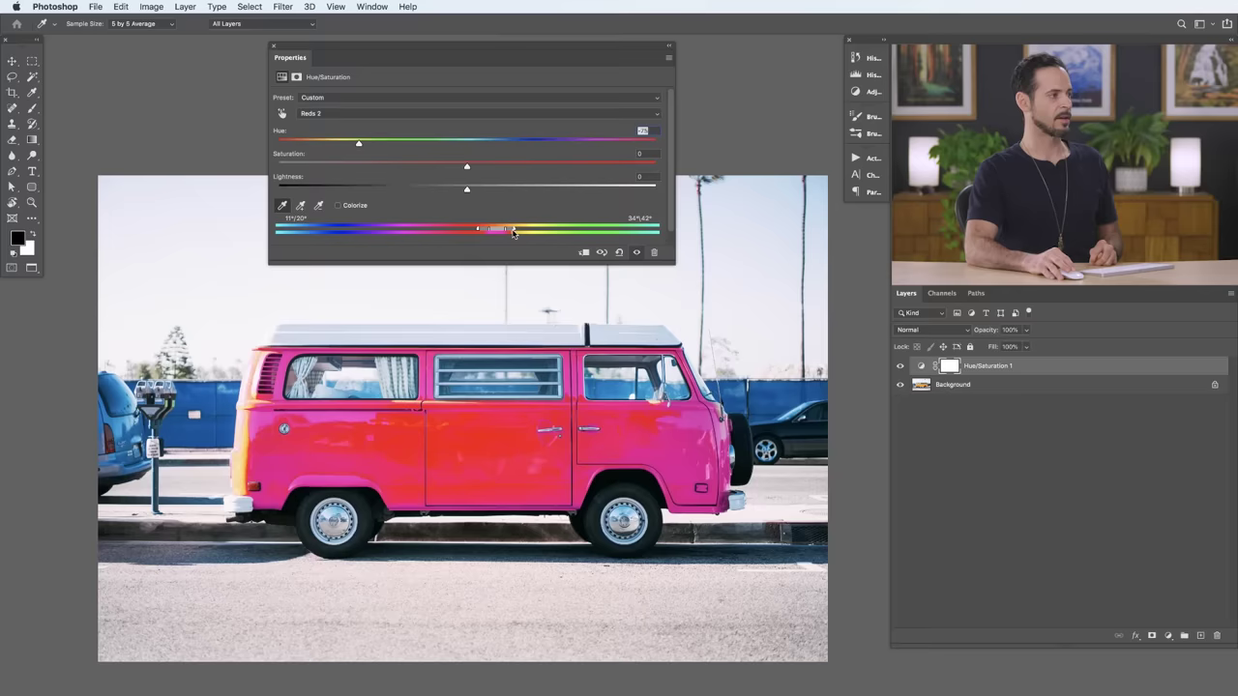
drag(508, 232, 504, 233)
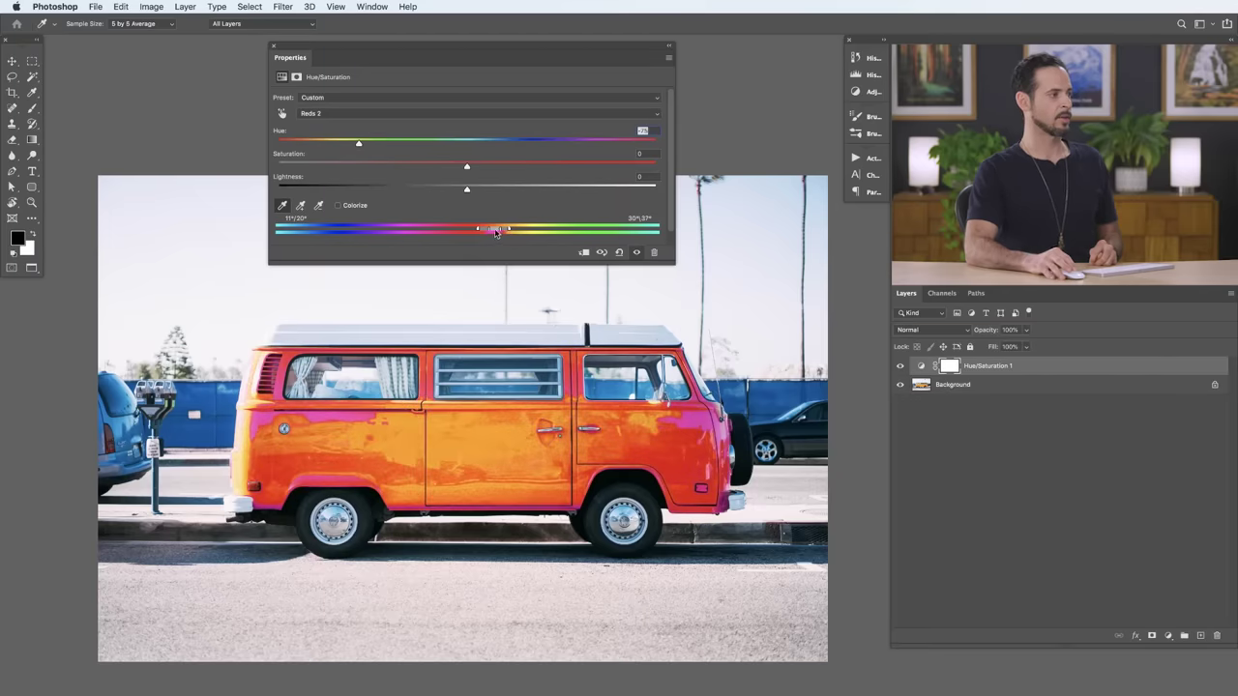
key(backslash)
drag(359, 143, 623, 153)
drag(452, 155, 432, 157)
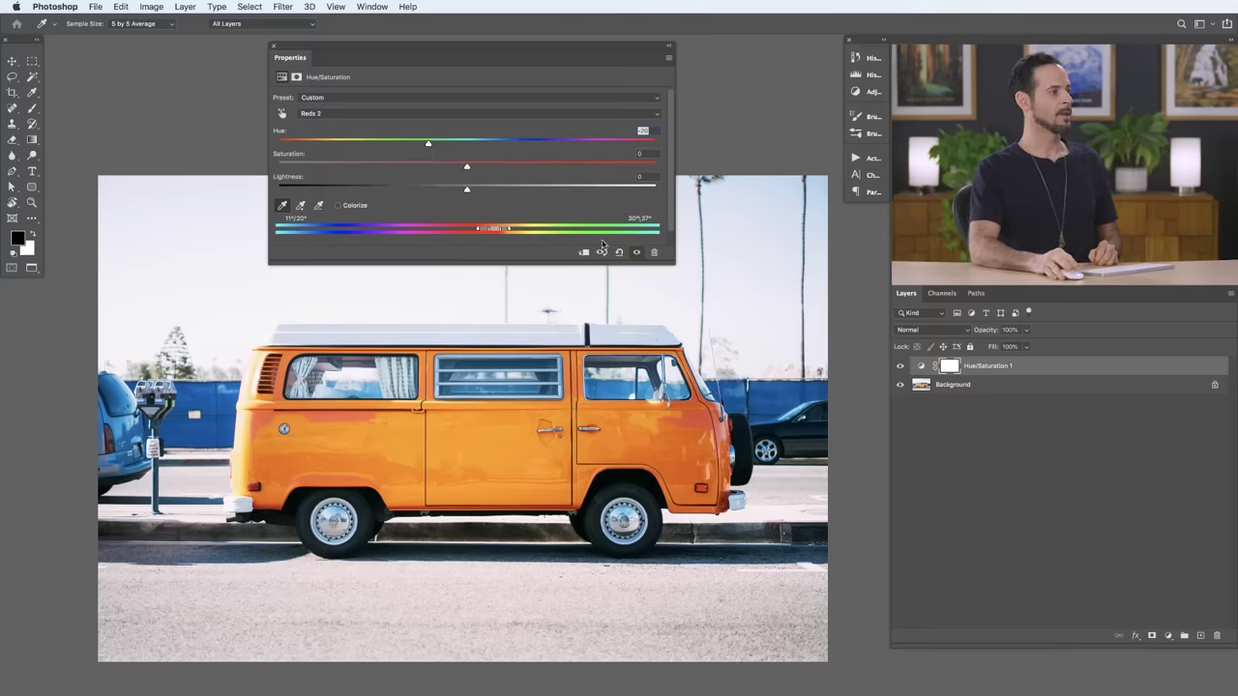
Reset the adjustment and target Yellows sampled from the van's body.
click(619, 252)
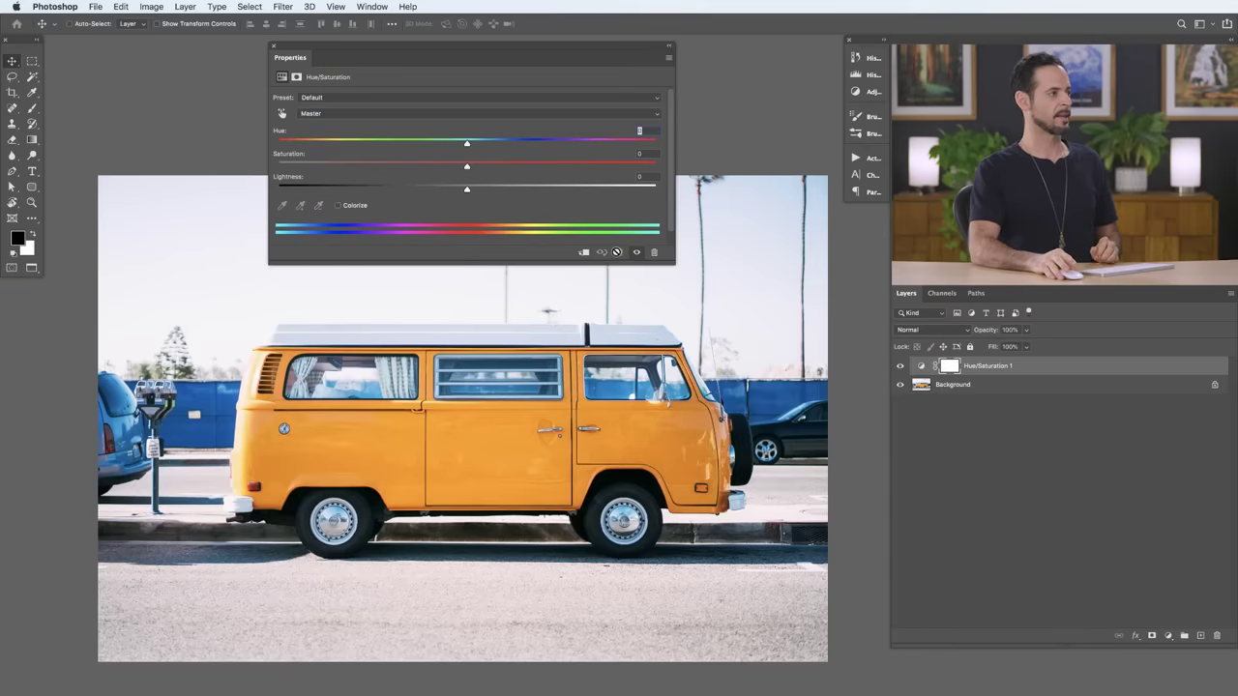
click(373, 114)
click(371, 131)
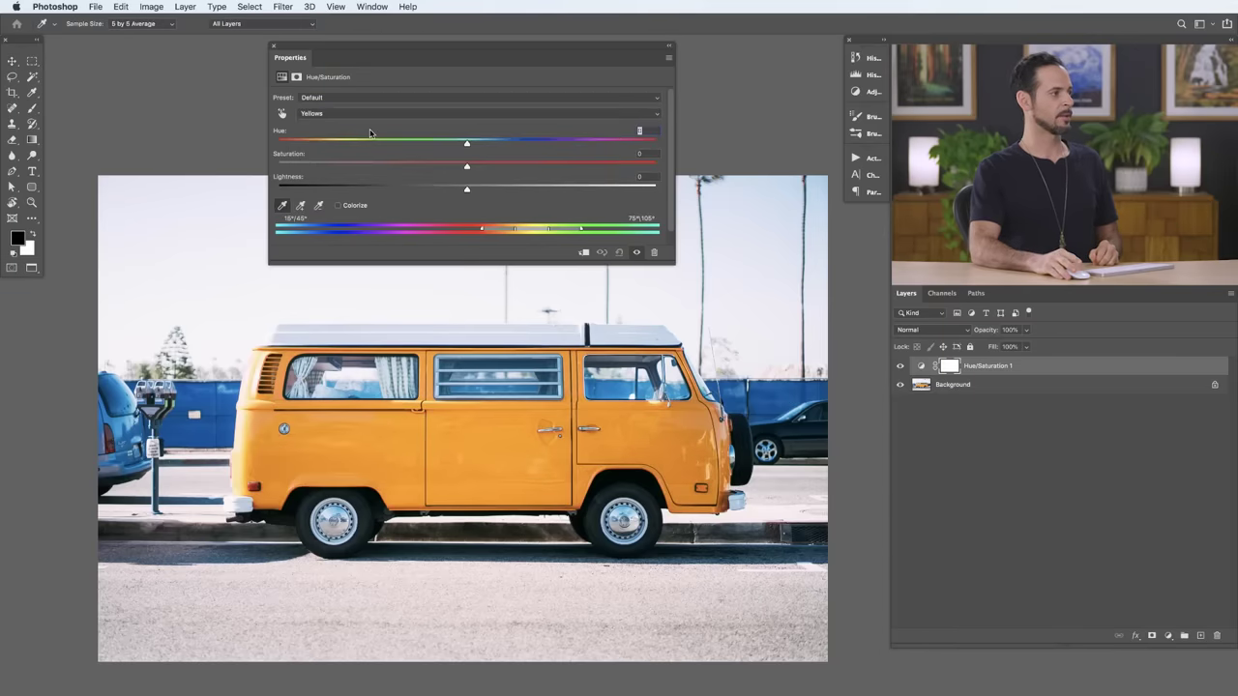
click(283, 206)
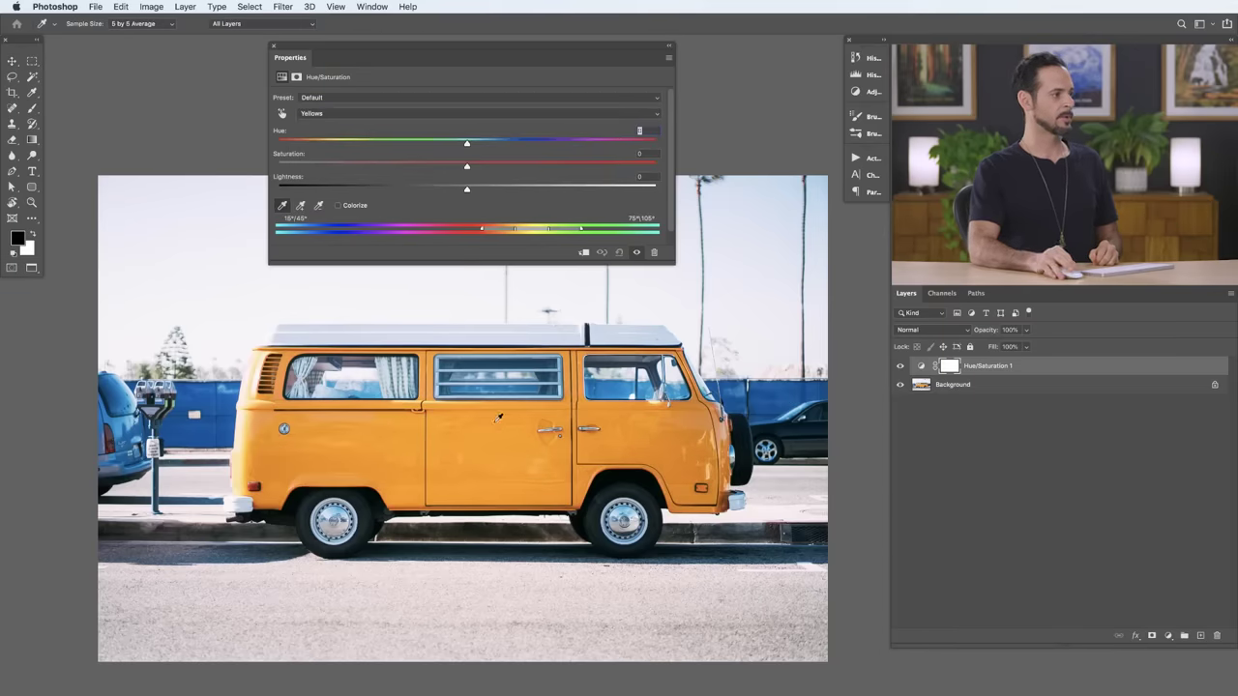
click(495, 442)
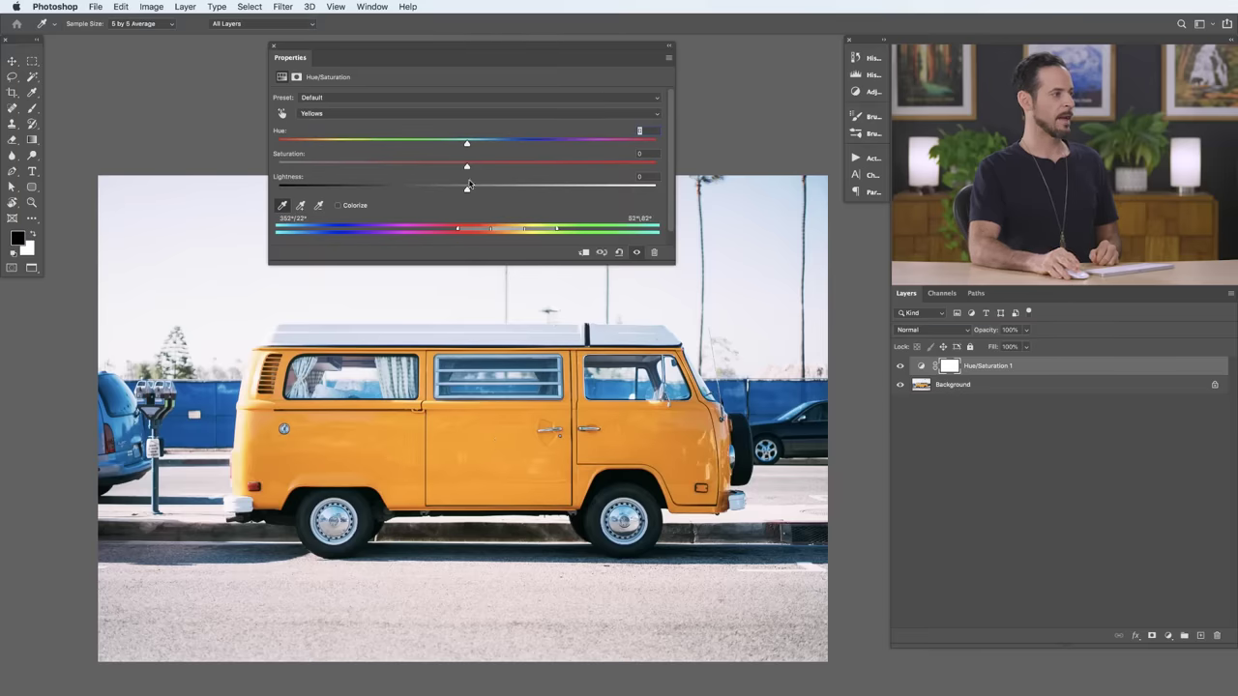
Set Hue to +94, boost Saturation, and raise Lightness to +67 for a pale green.
drag(467, 144, 533, 146)
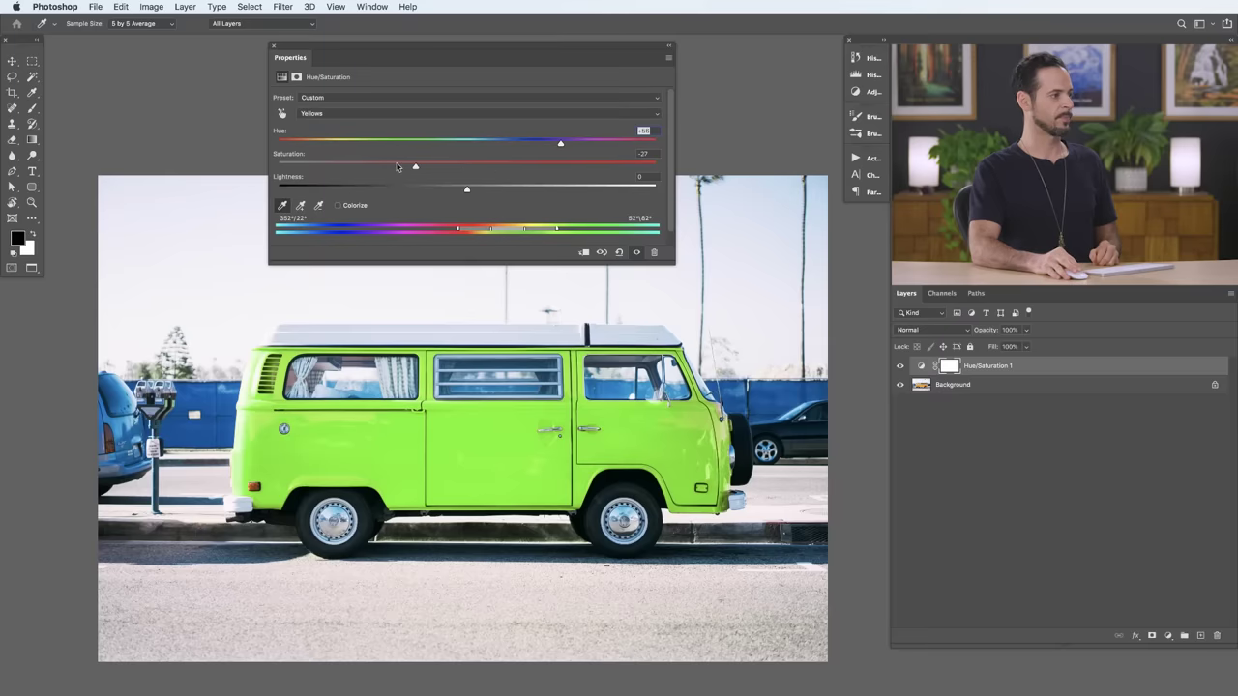
drag(395, 166, 256, 160)
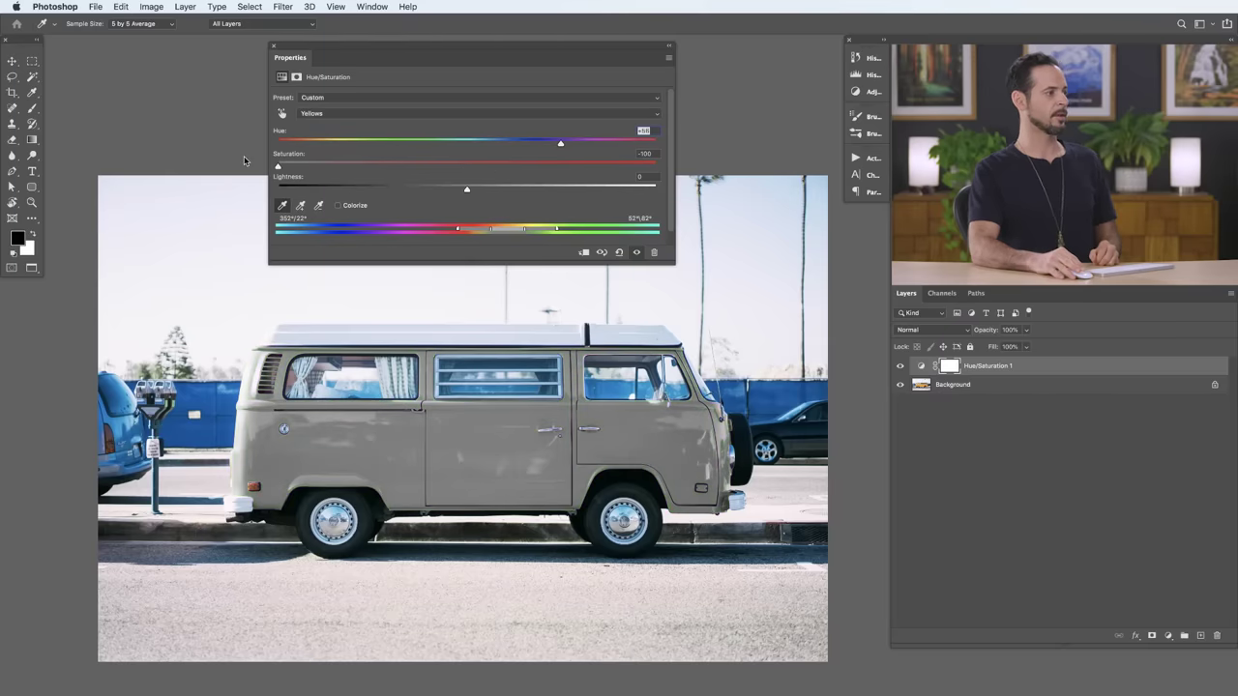
drag(278, 167, 466, 166)
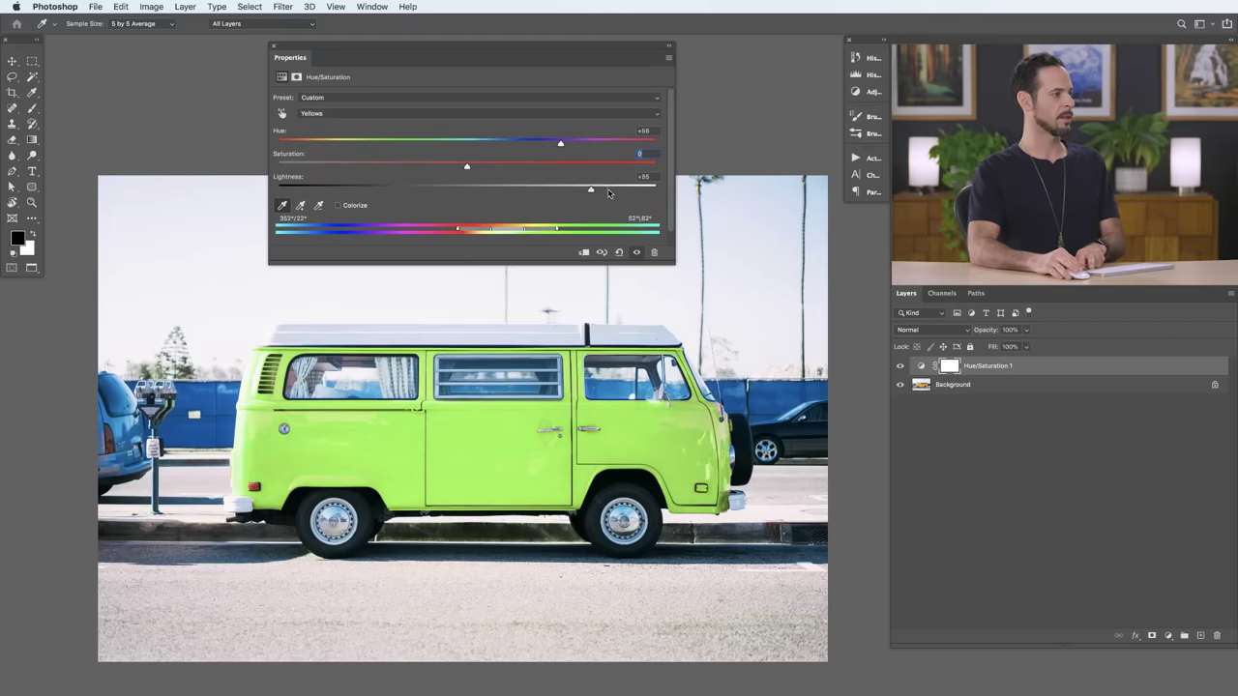
mouse_move(608, 192)
mouse_down()
mouse_move(631, 192)
mouse_move(584, 191)
mouse_up()
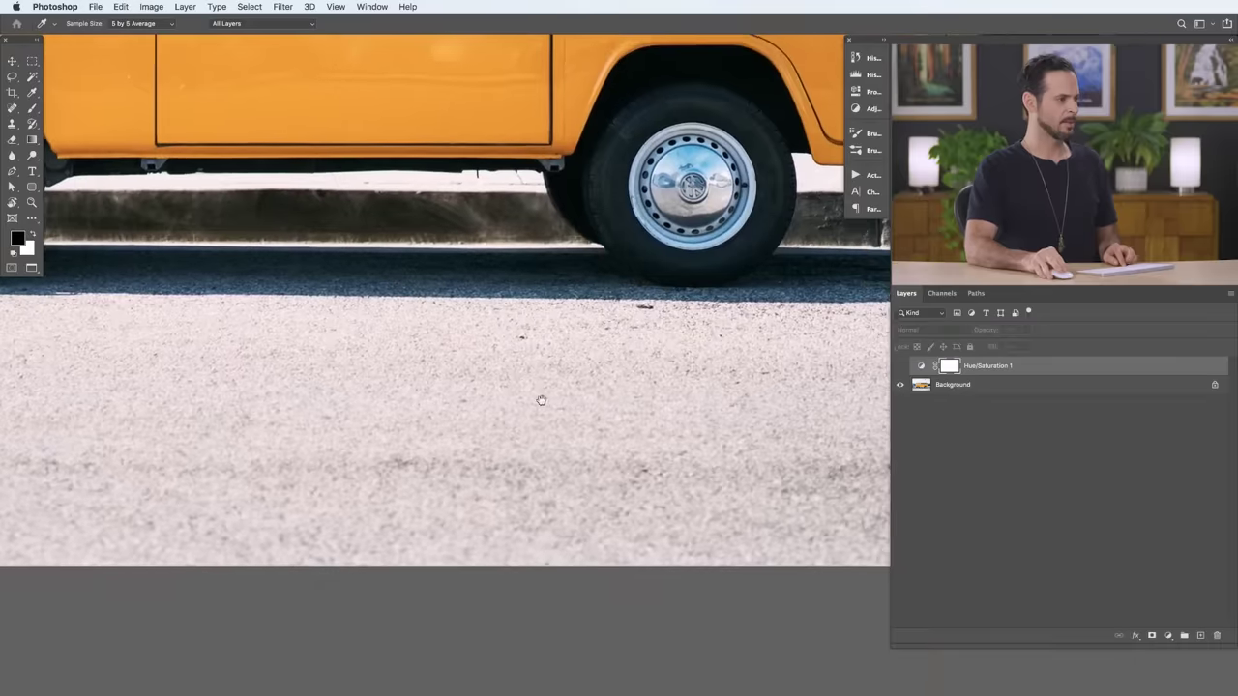
click(898, 366)
click(897, 366)
click(897, 367)
click(897, 367)
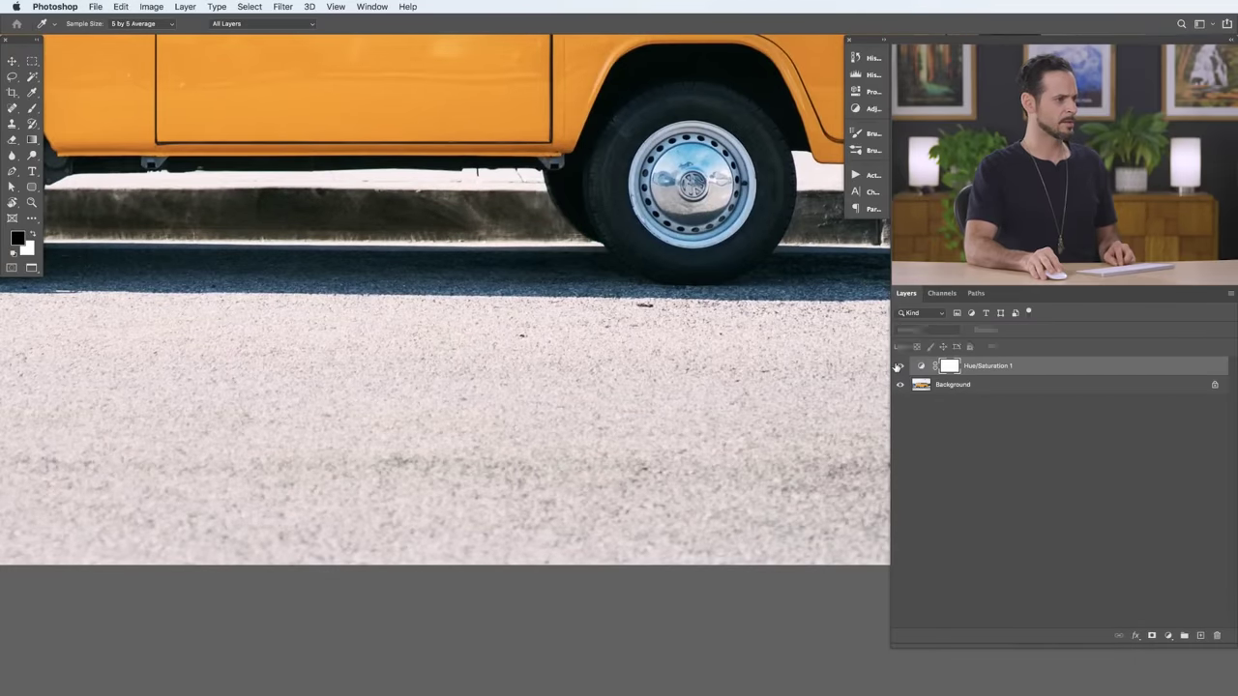
click(897, 367)
click(897, 366)
click(897, 367)
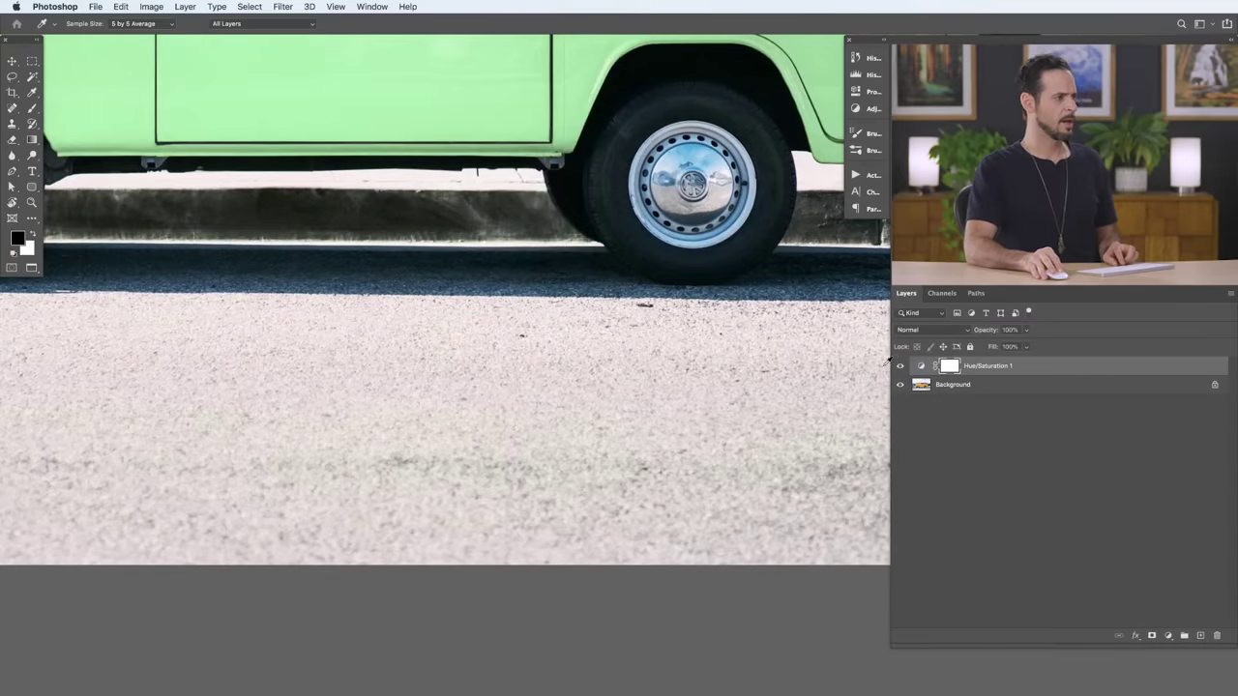
click(898, 366)
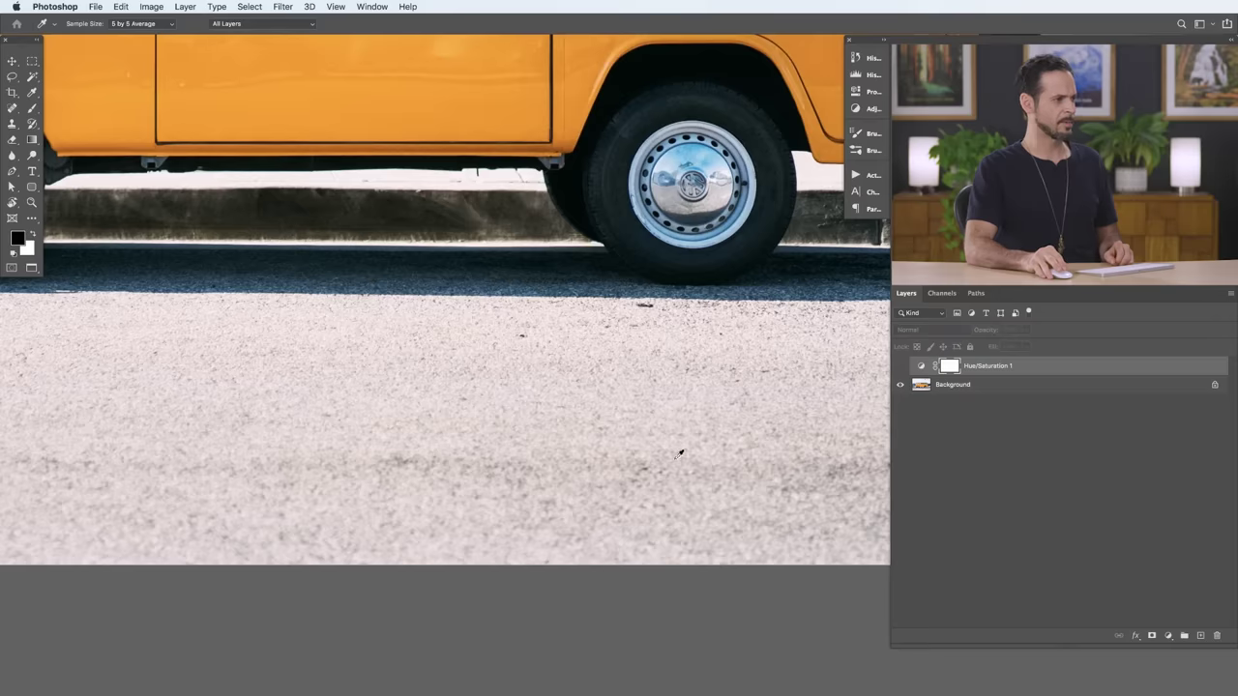
click(897, 366)
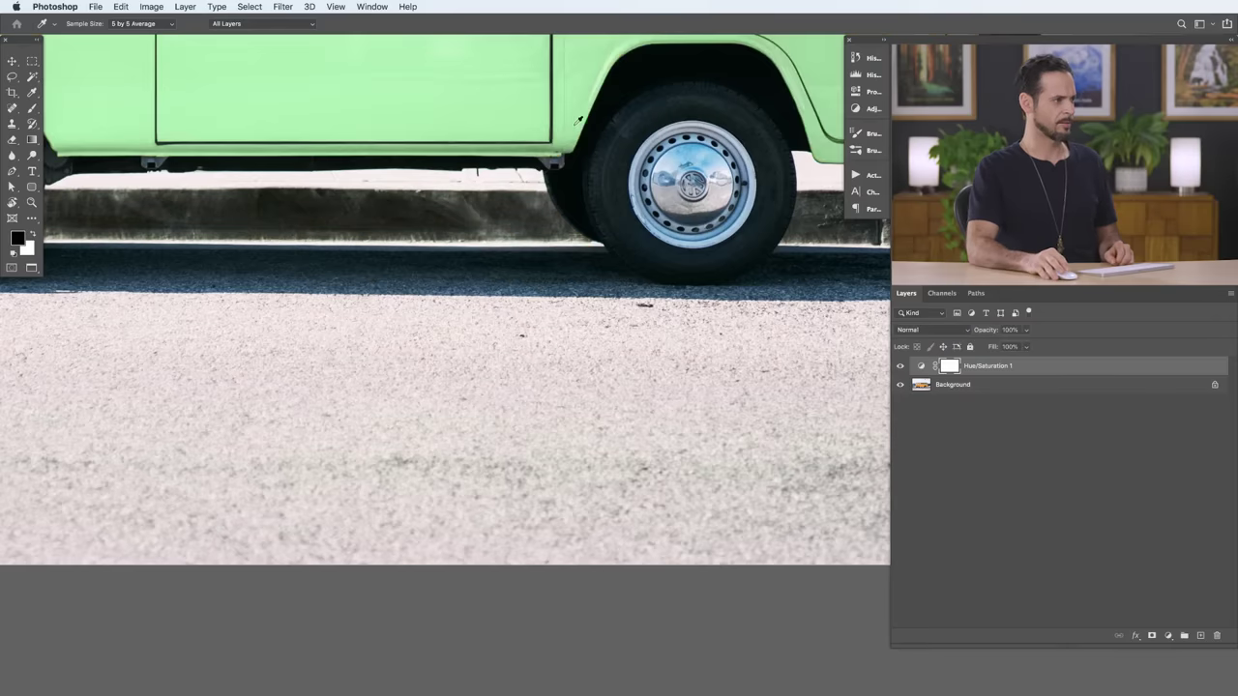
scroll(503, 497, up, 15)
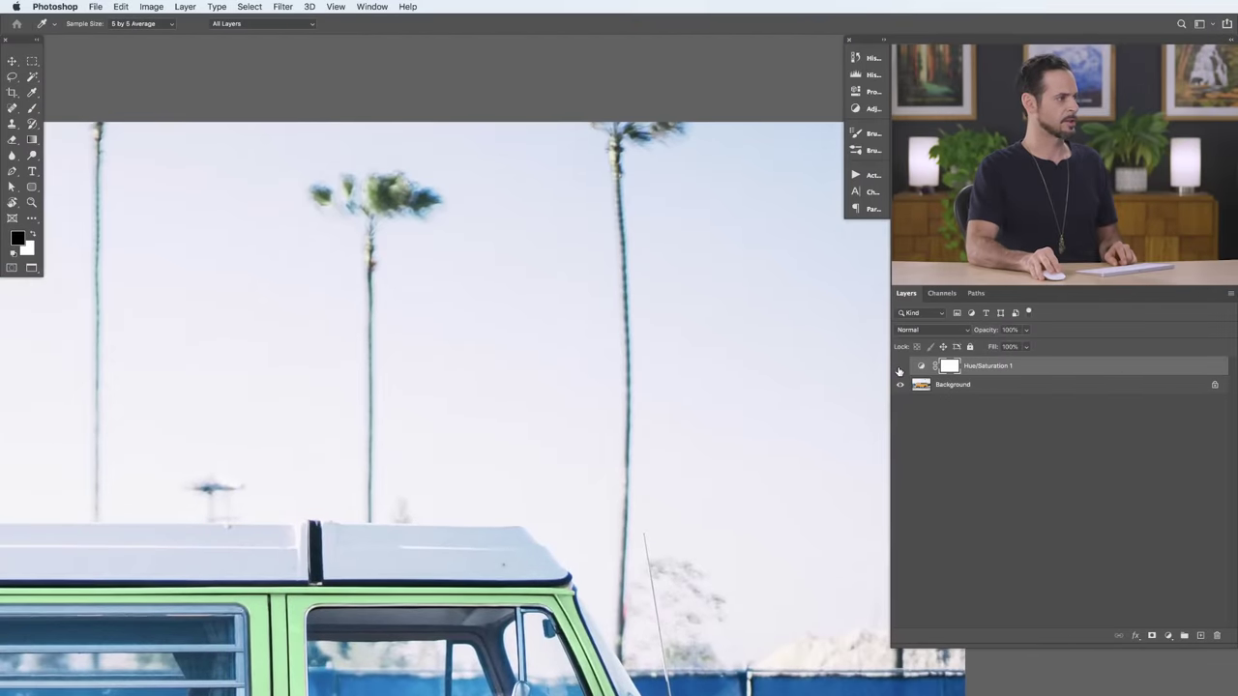
click(899, 367)
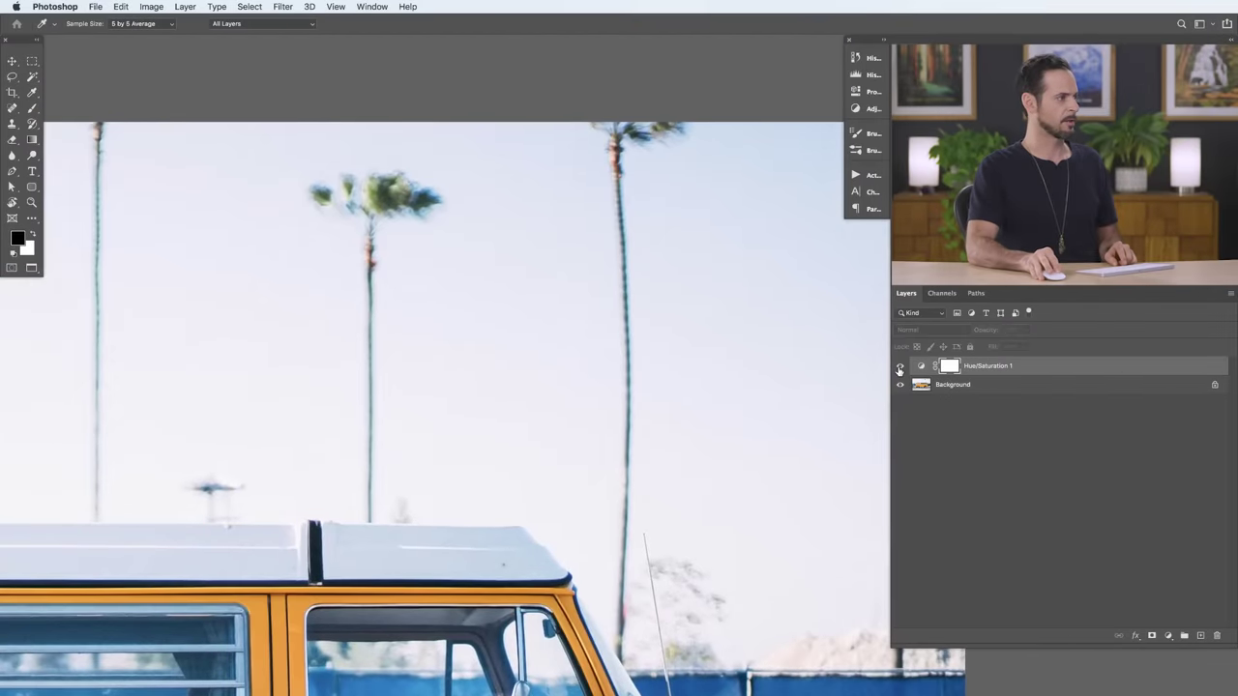
click(898, 367)
click(898, 367)
click(898, 367)
click(898, 367)
click(898, 367)
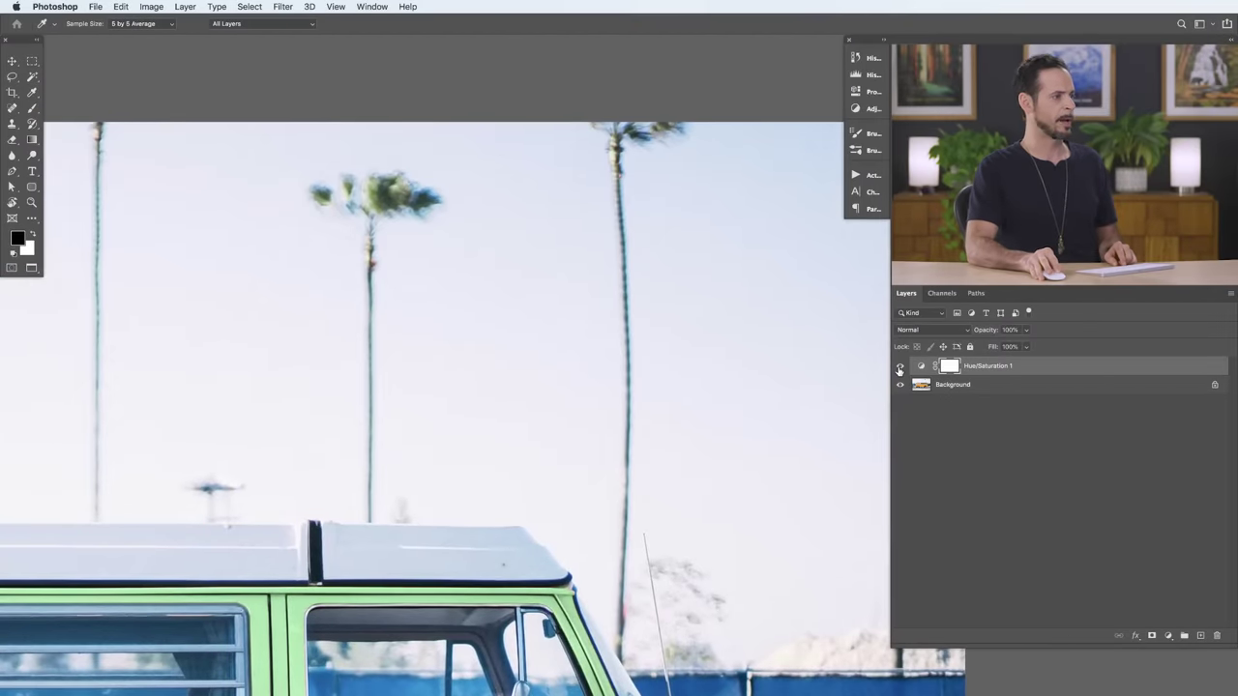
click(898, 368)
click(898, 368)
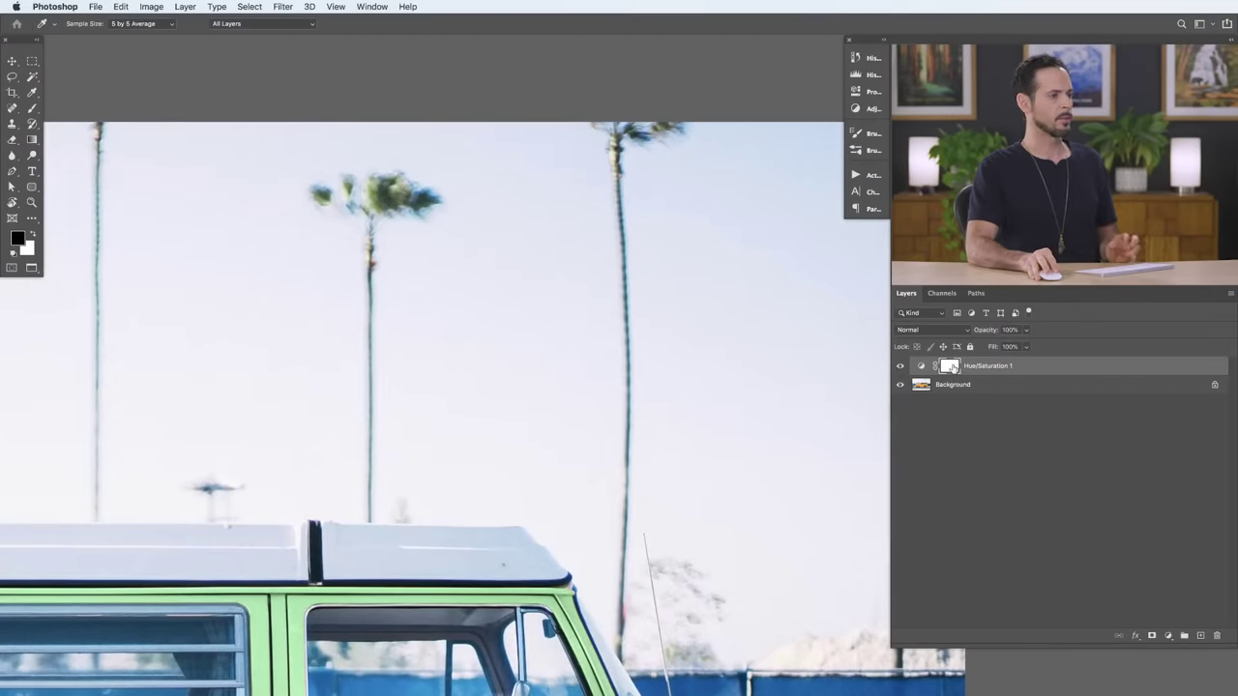
Resize the Brush, set Flow to 70%, and paint black on the mask around the van.
key(b)
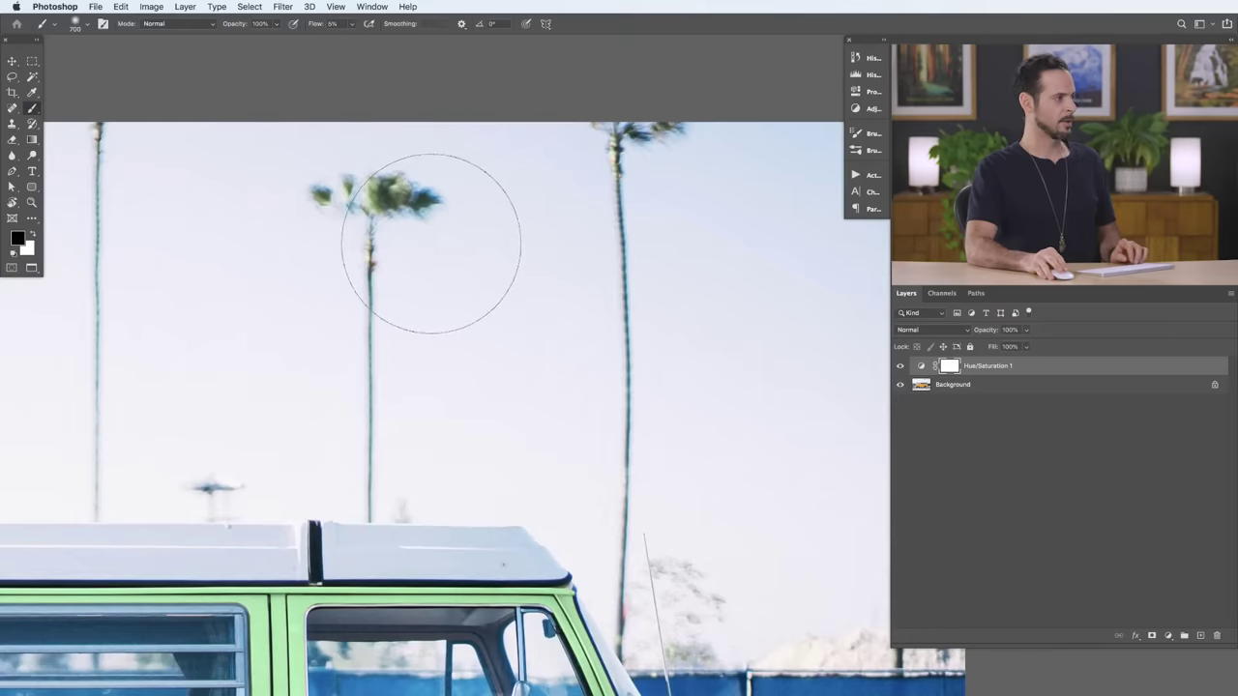
drag(420, 246, 352, 249)
key(shift+7)
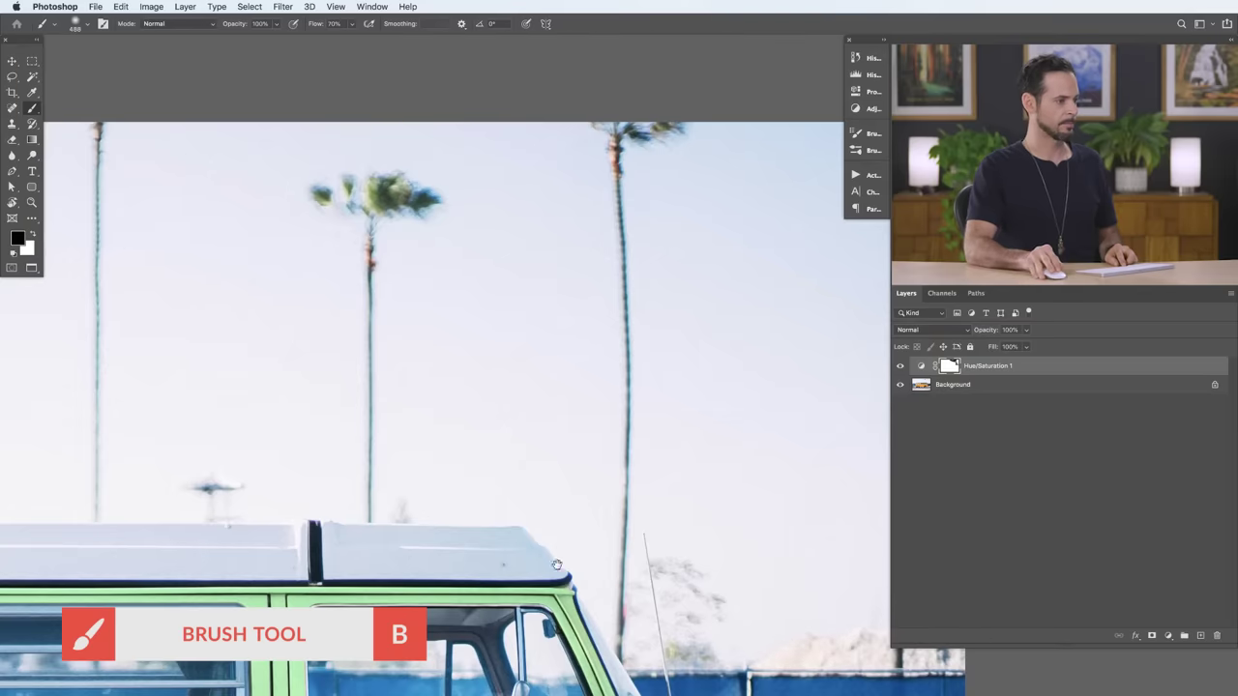
scroll(557, 565, down, 3)
scroll(196, 418, up, 5)
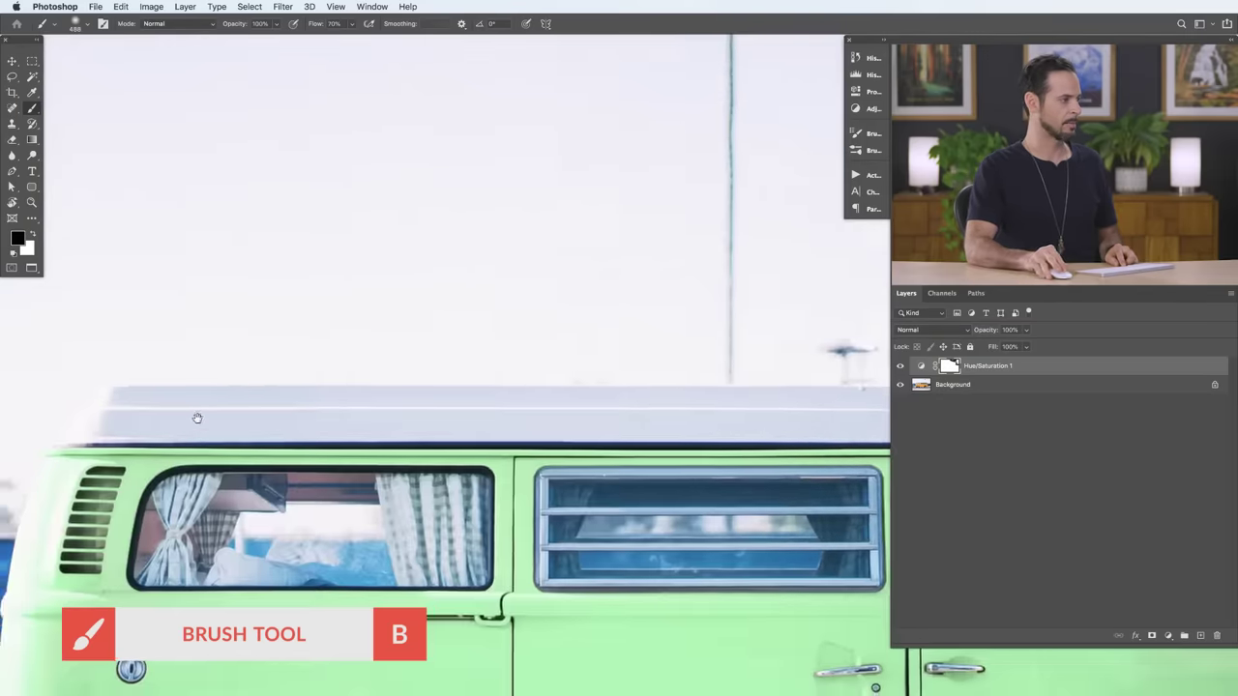
scroll(196, 418, down, 3)
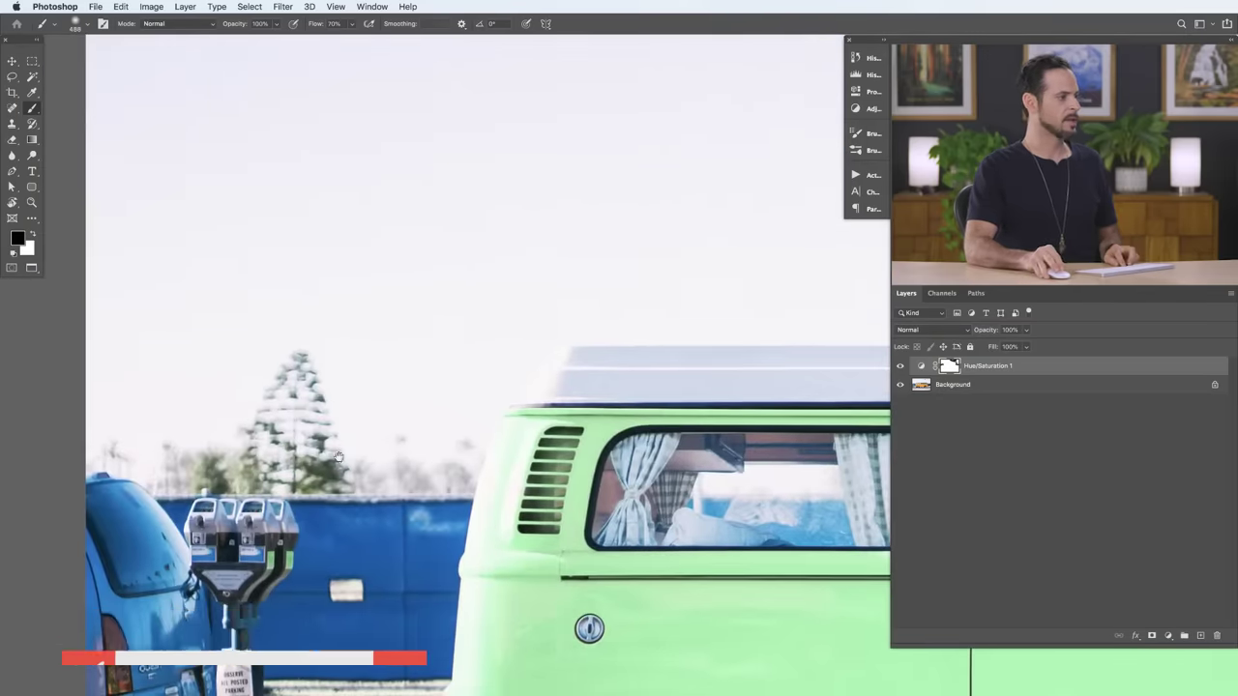
scroll(338, 456, down, 3)
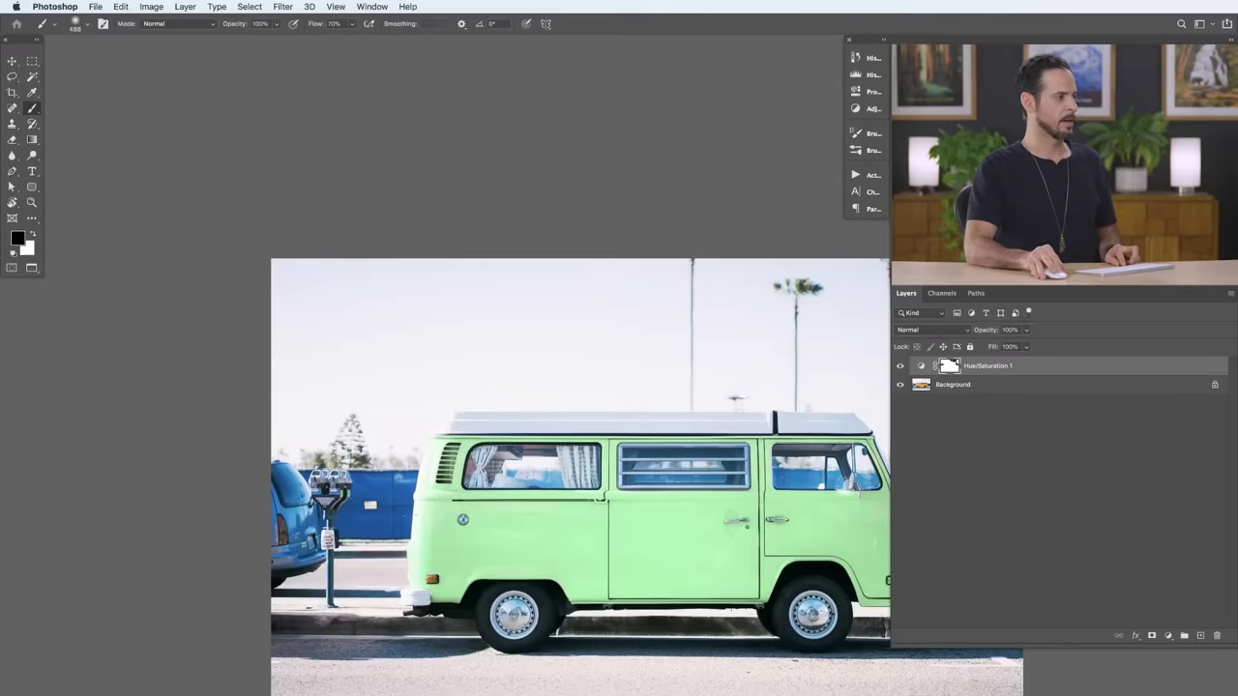
scroll(558, 512, right, 3)
Toggle the Hue/Saturation 1 layer to check the mask, leaving the pale green van showing.
click(900, 366)
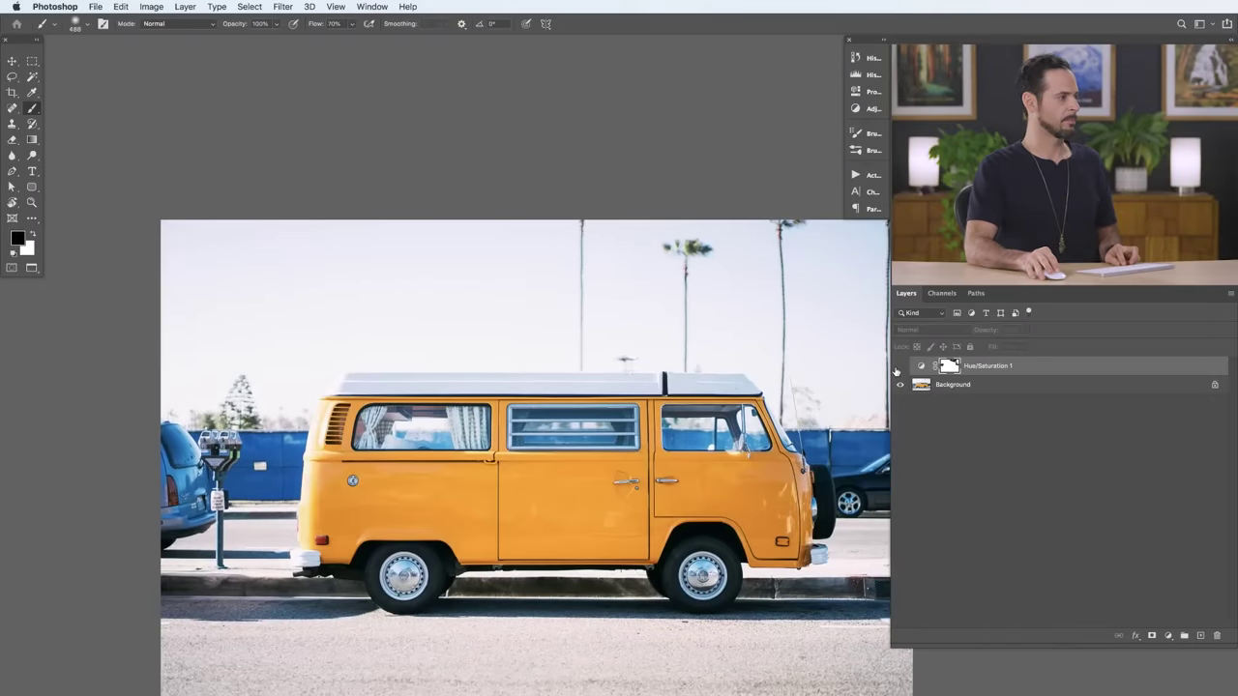
click(900, 367)
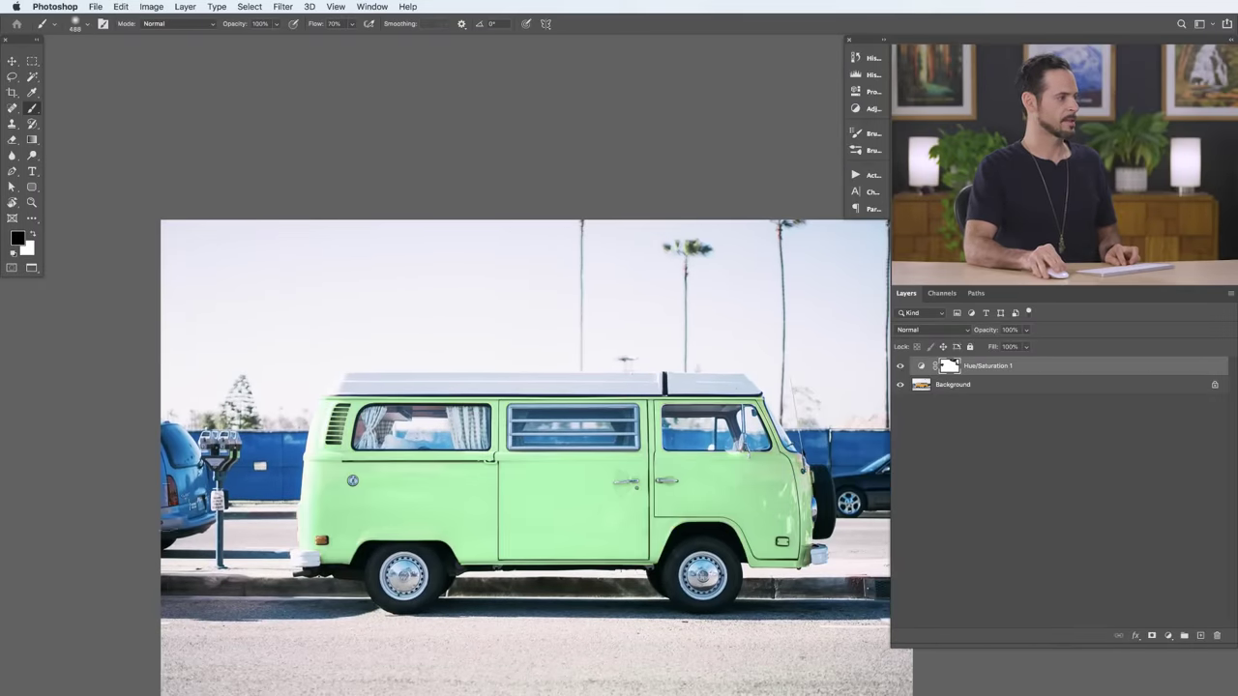
scroll(522, 455, right, 4)
scroll(464, 445, left, 3)
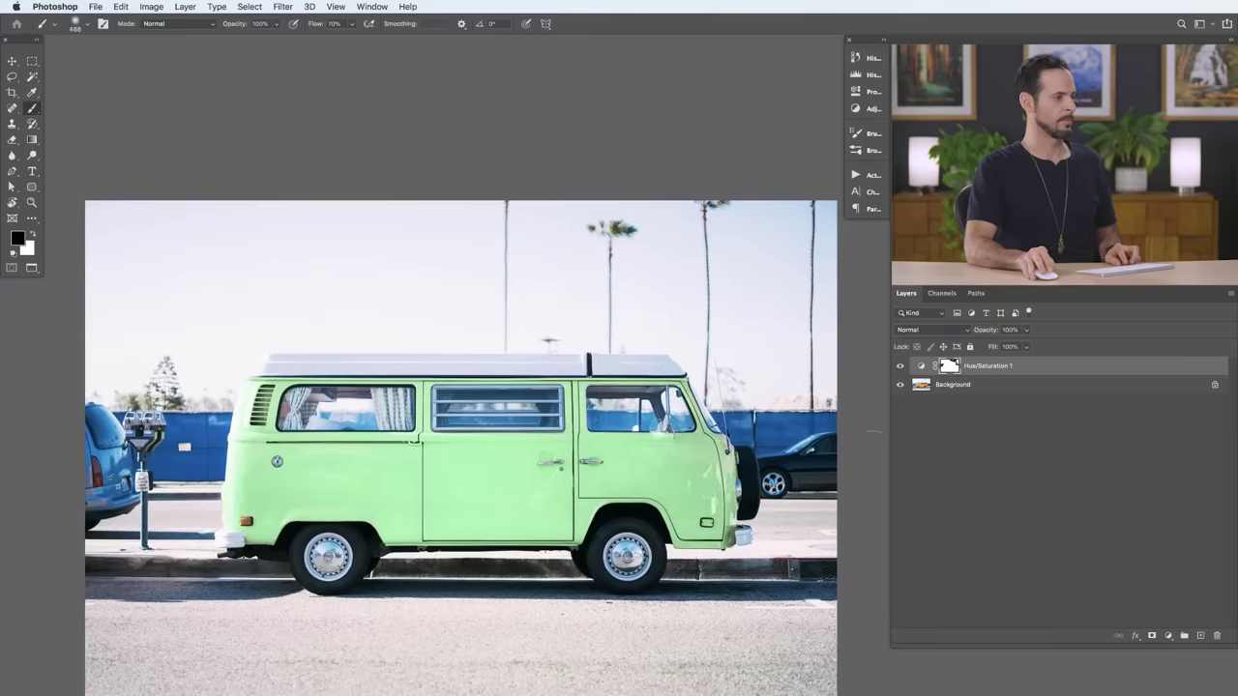
click(899, 367)
click(899, 367)
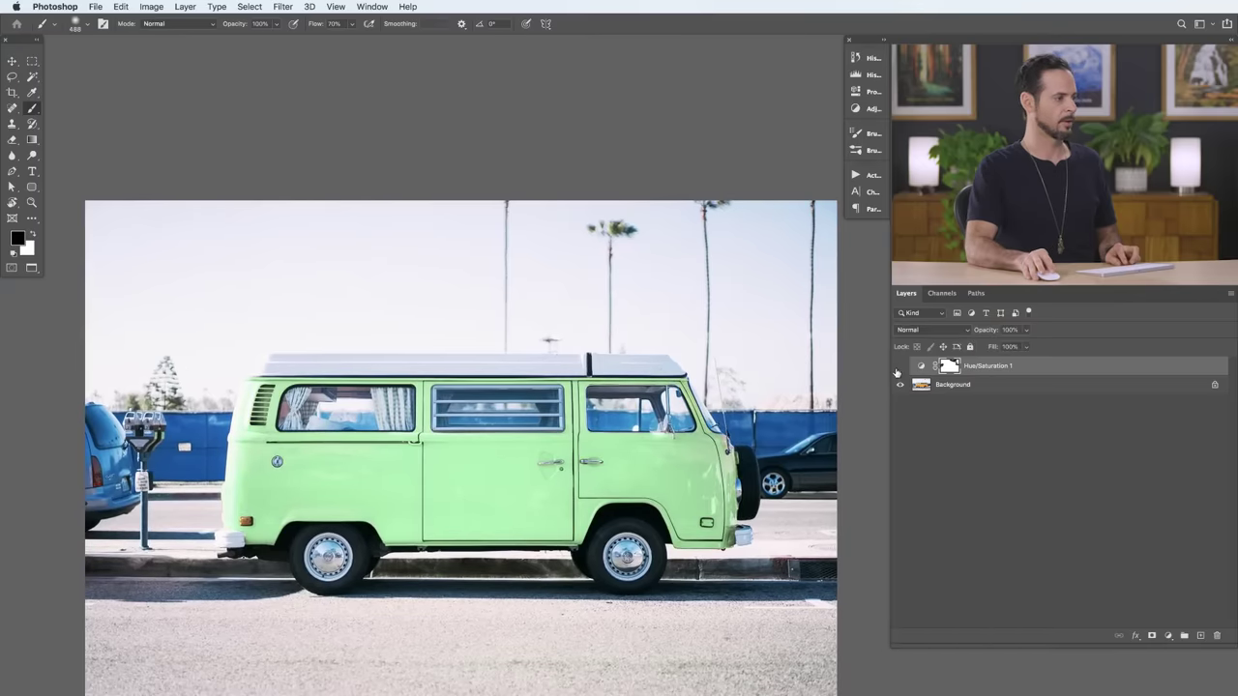
click(898, 368)
click(899, 367)
scroll(445, 406, down, 3)
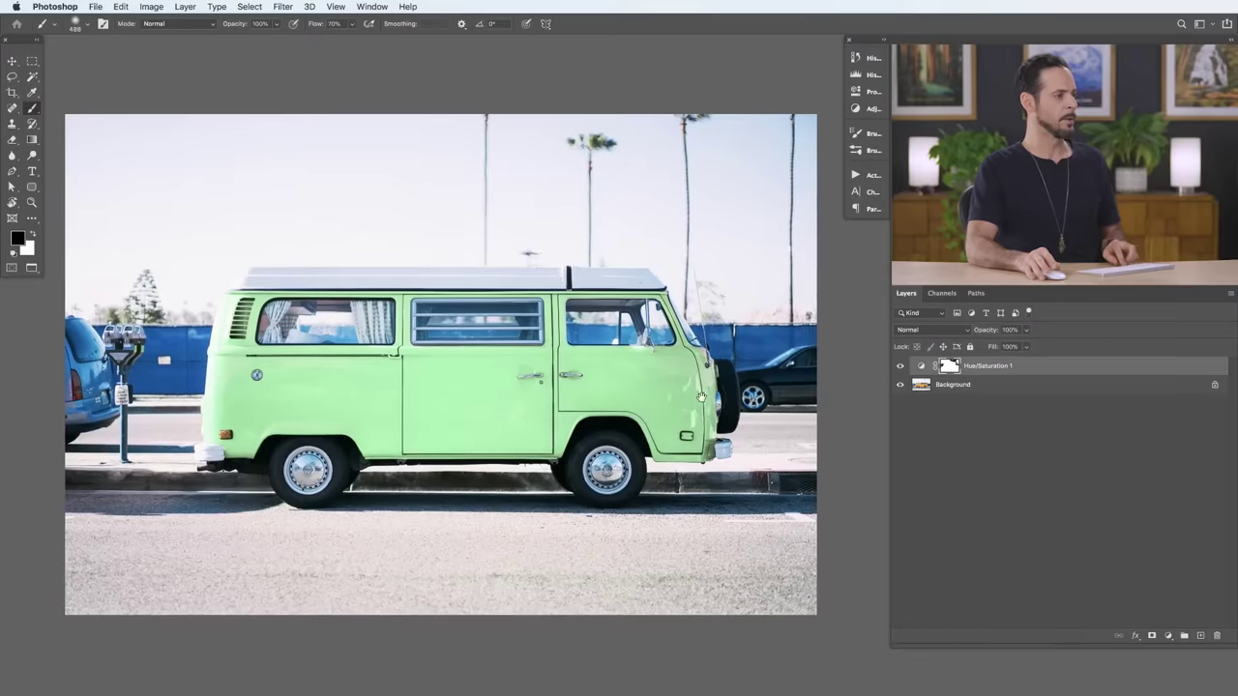